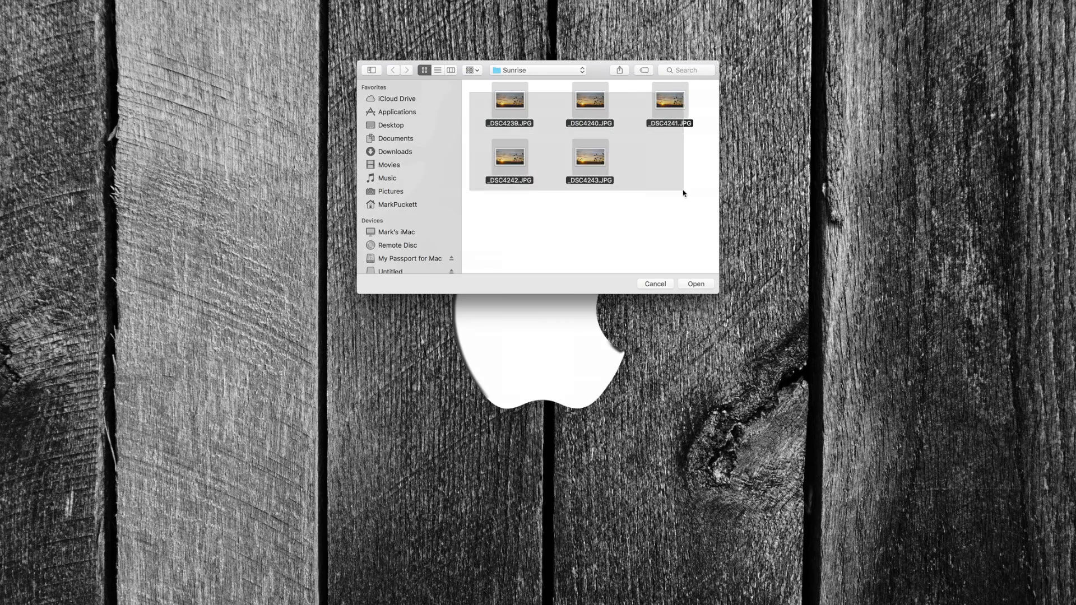
# Step: Open the five selected Sunrise photos and create an HDR image with Alignment, Ghosts Reduction and Chromatic Aberration Reduction enabled
pyautogui.click(697, 284)
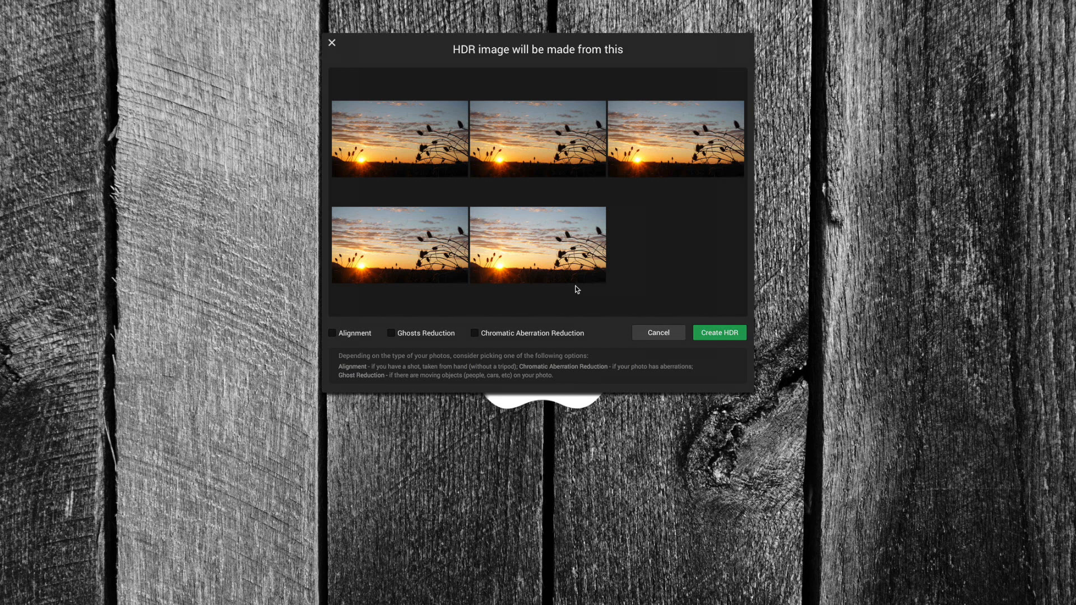
pyautogui.click(332, 332)
pyautogui.click(391, 333)
pyautogui.click(474, 335)
pyautogui.click(719, 334)
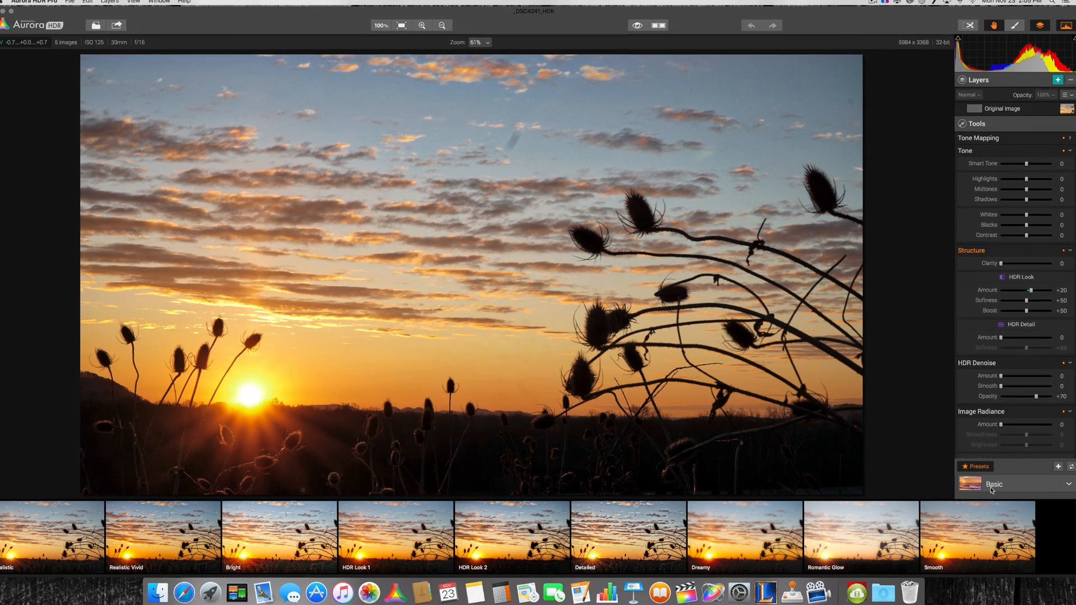
# Step: Switch the presets to the Landscape category and apply the Landscape Deep preset to the sunrise image
pyautogui.click(991, 483)
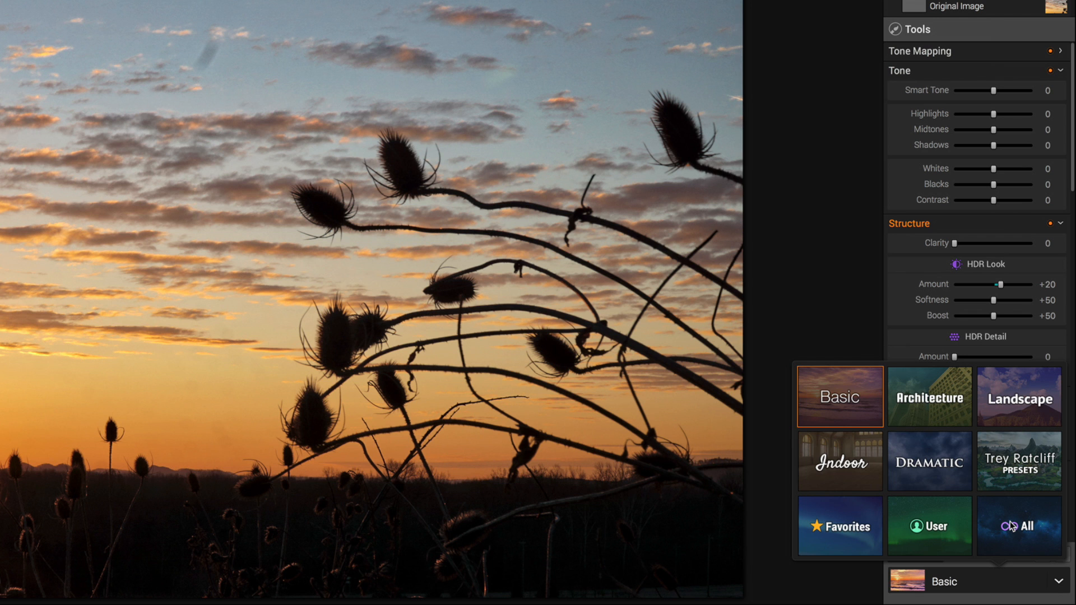
pyautogui.click(1003, 398)
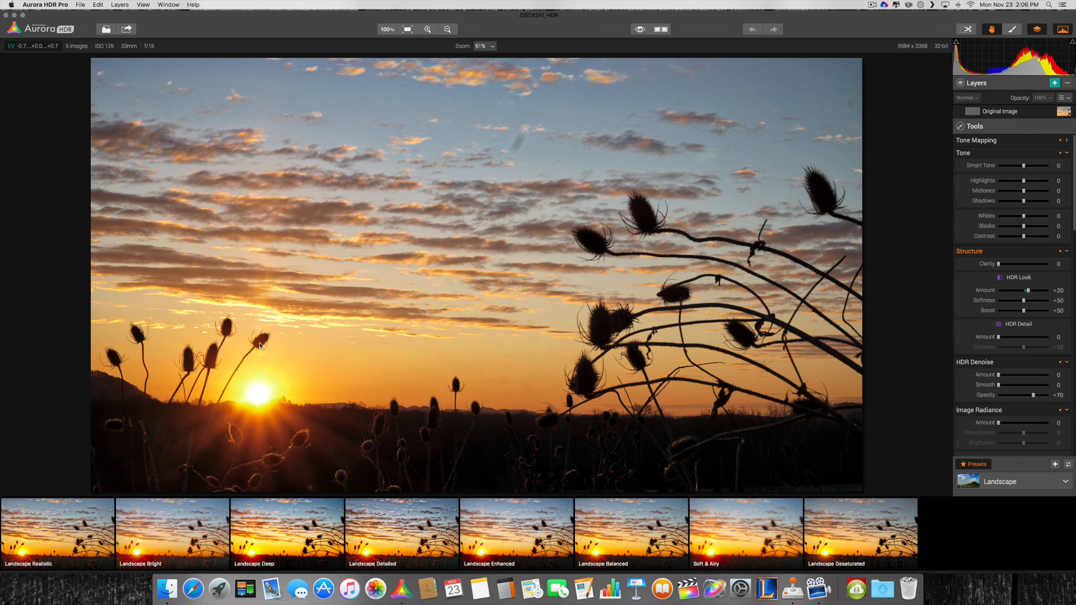
pyautogui.click(287, 524)
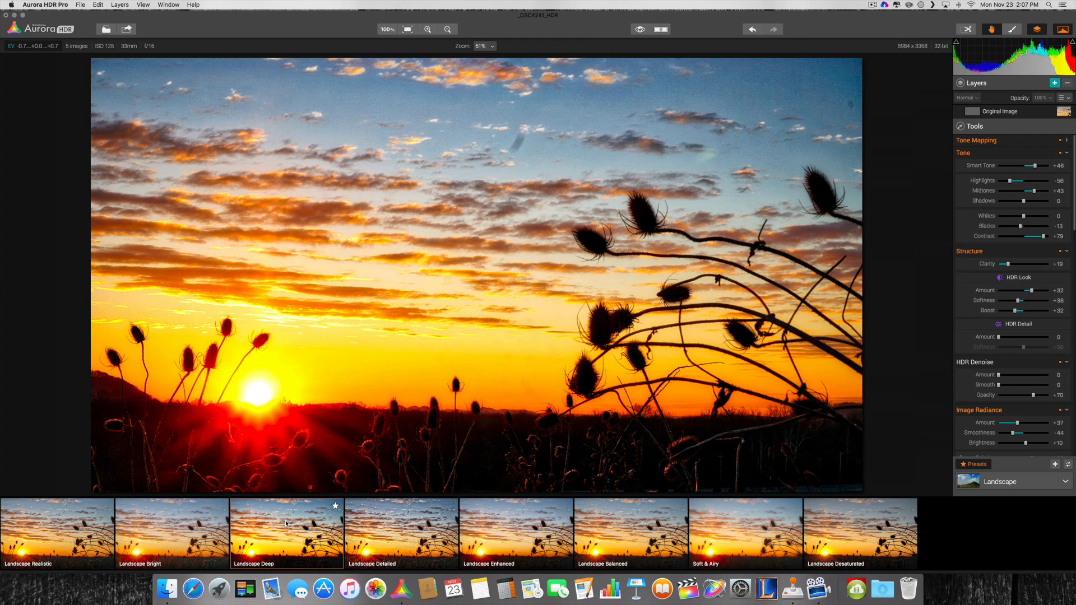
# Step: Look at the image-opening dialog and the export and sharing options, closing each without choosing anything
pyautogui.click(106, 30)
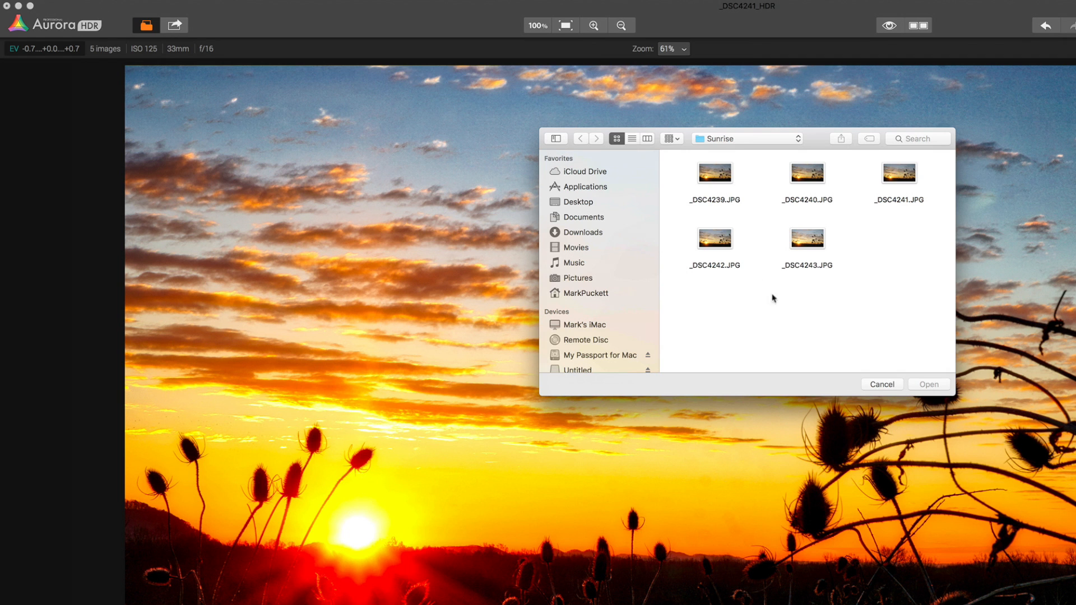
pyautogui.click(881, 384)
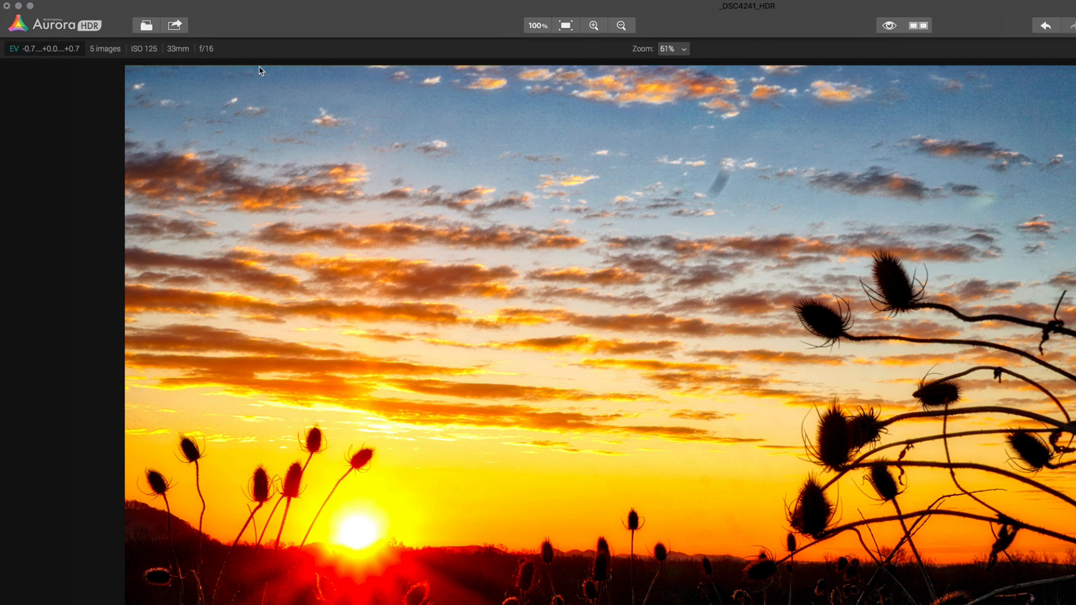
pyautogui.click(174, 25)
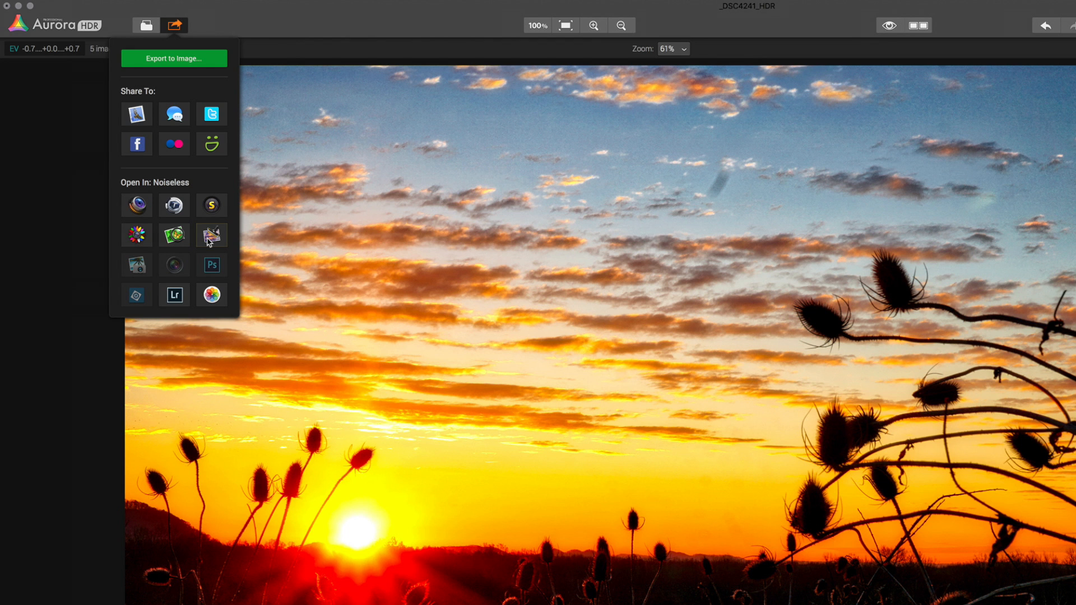
pyautogui.click(315, 27)
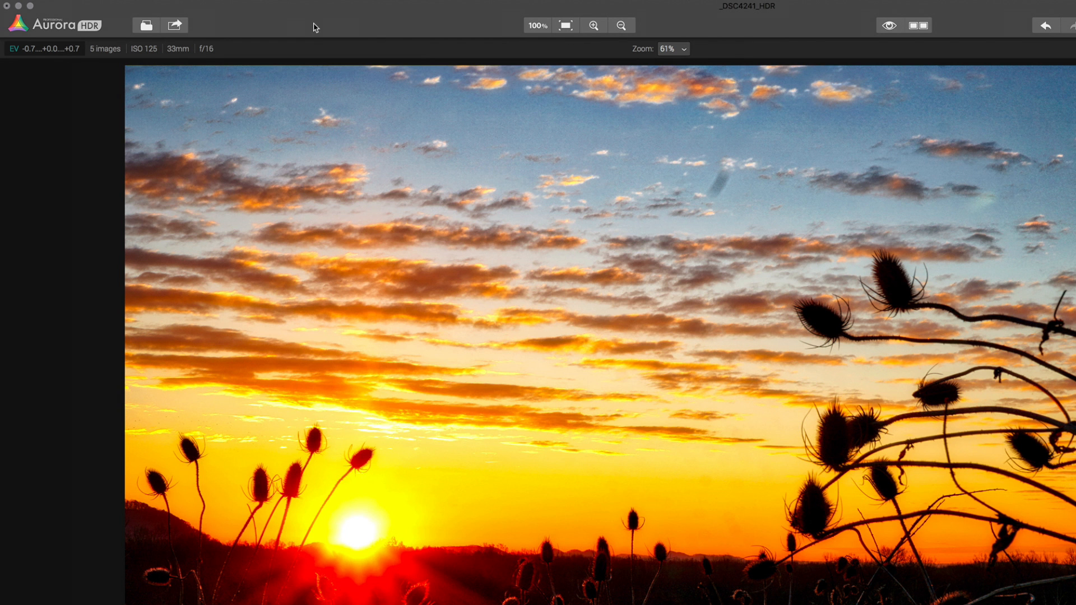
# Step: Inspect the sunrise image at 100%, fitted to the window and at closer magnification, and return to the full view
pyautogui.click(535, 26)
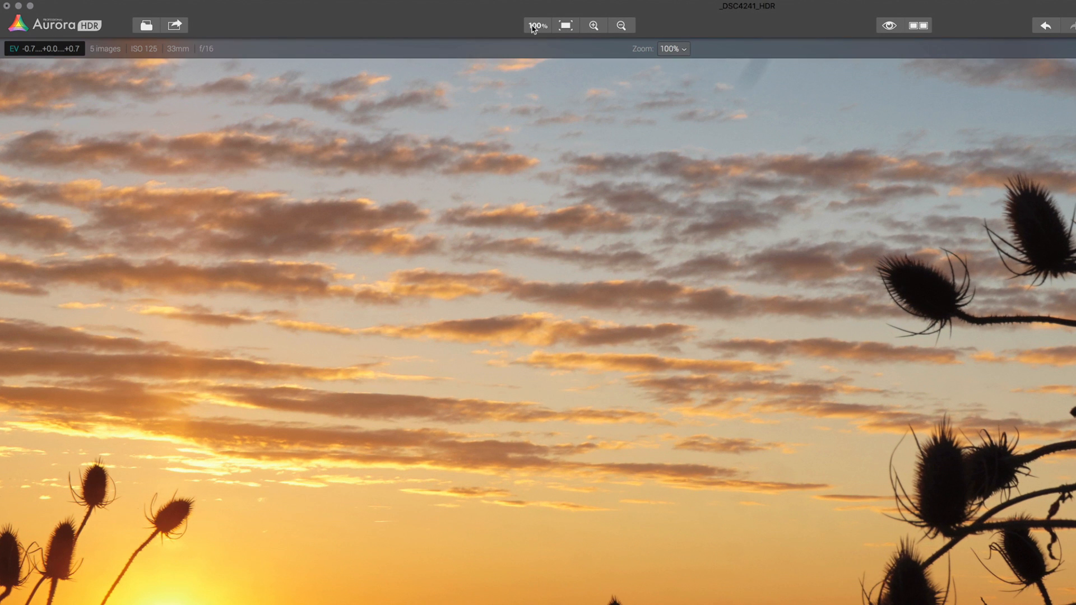
pyautogui.click(567, 26)
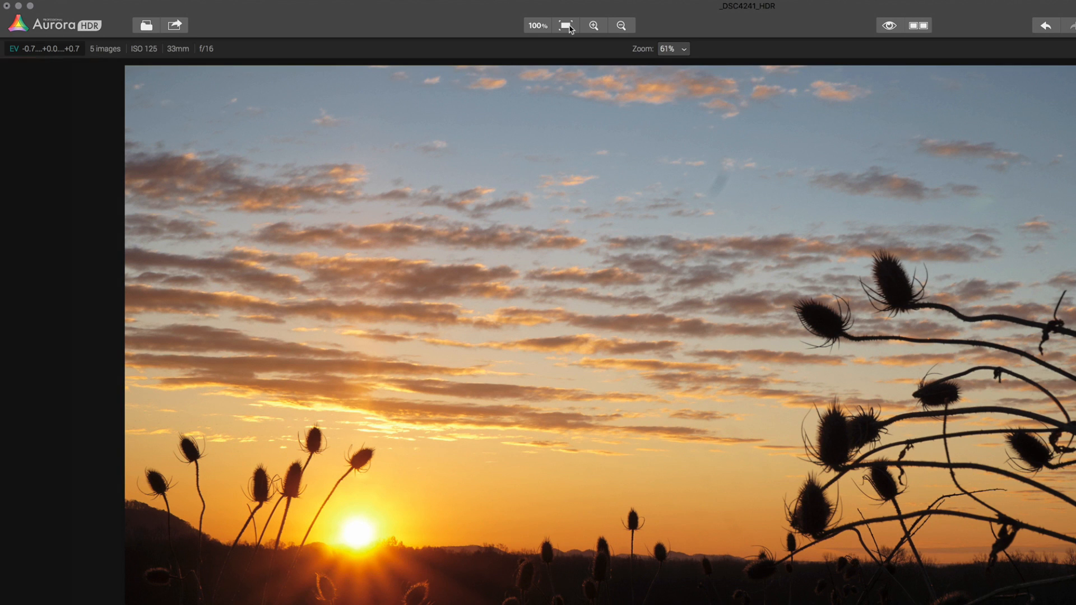
pyautogui.click(594, 25)
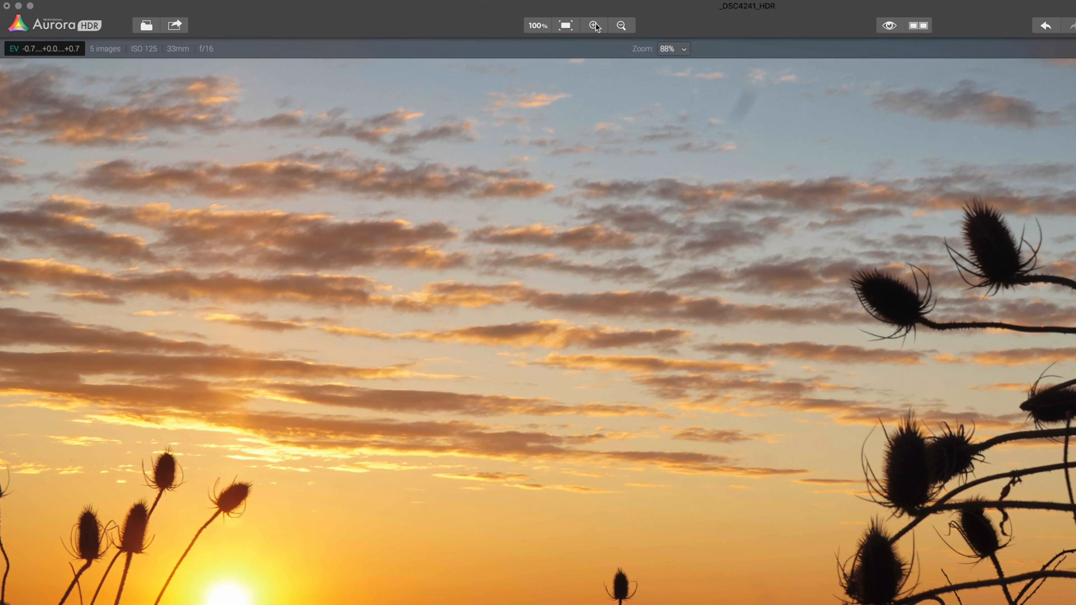
pyautogui.click(594, 26)
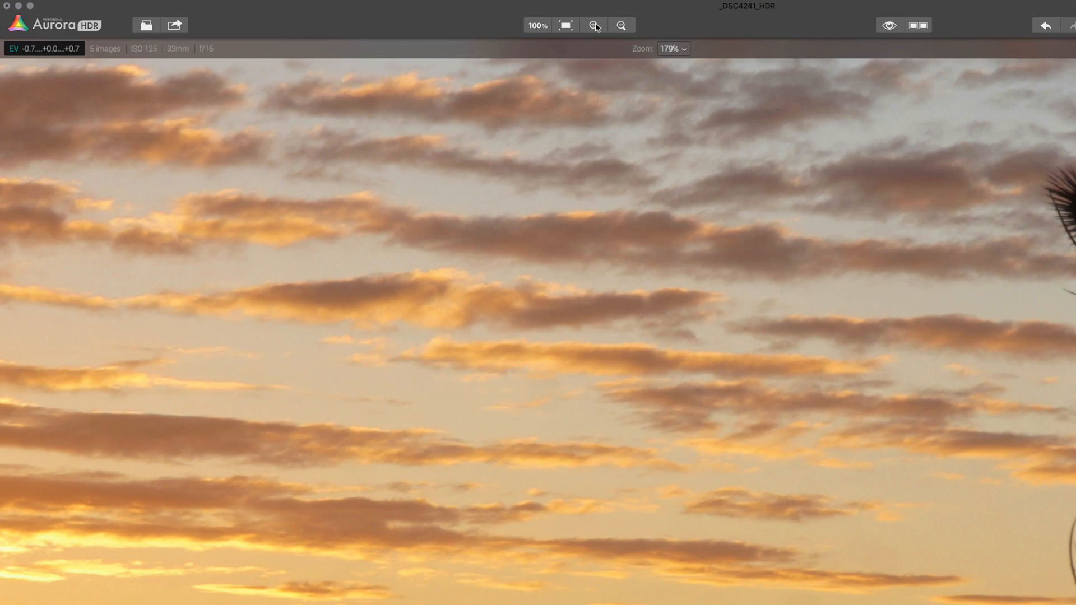
pyautogui.click(620, 26)
pyautogui.click(620, 26)
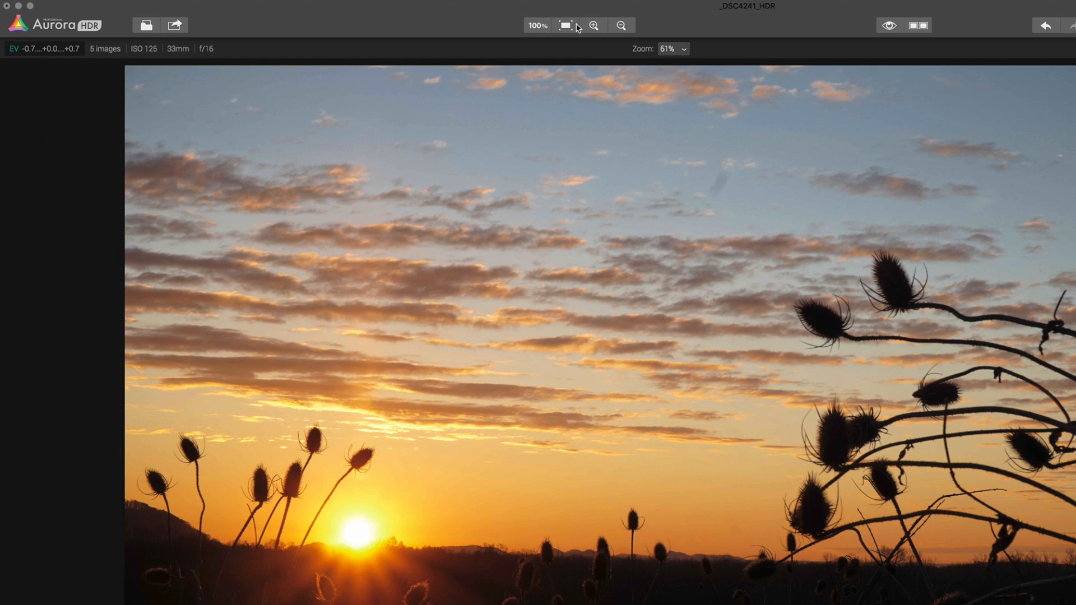
# Step: Switch repeatedly between the original and the preset version of the sunrise image to compare them
pyautogui.click(891, 25)
pyautogui.click(895, 26)
pyautogui.click(895, 26)
pyautogui.click(895, 26)
pyautogui.click(896, 27)
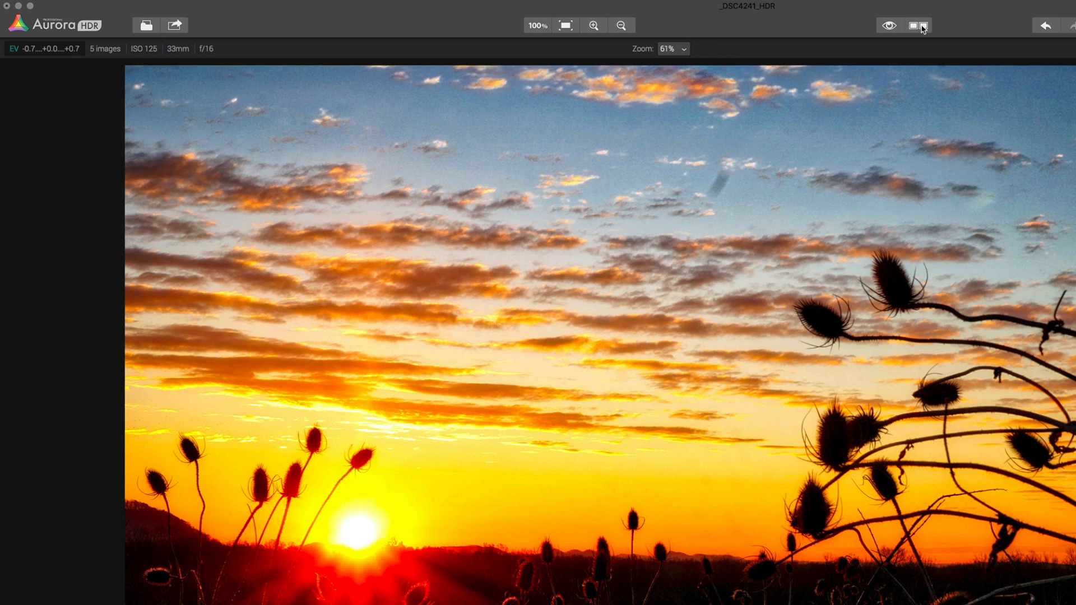
# Step: Compare the original and edited sunrise in a split view, sweeping the divider back and forth, and leave the comparison
pyautogui.click(919, 26)
pyautogui.moveTo(664, 141); pyautogui.dragTo(971, 157)
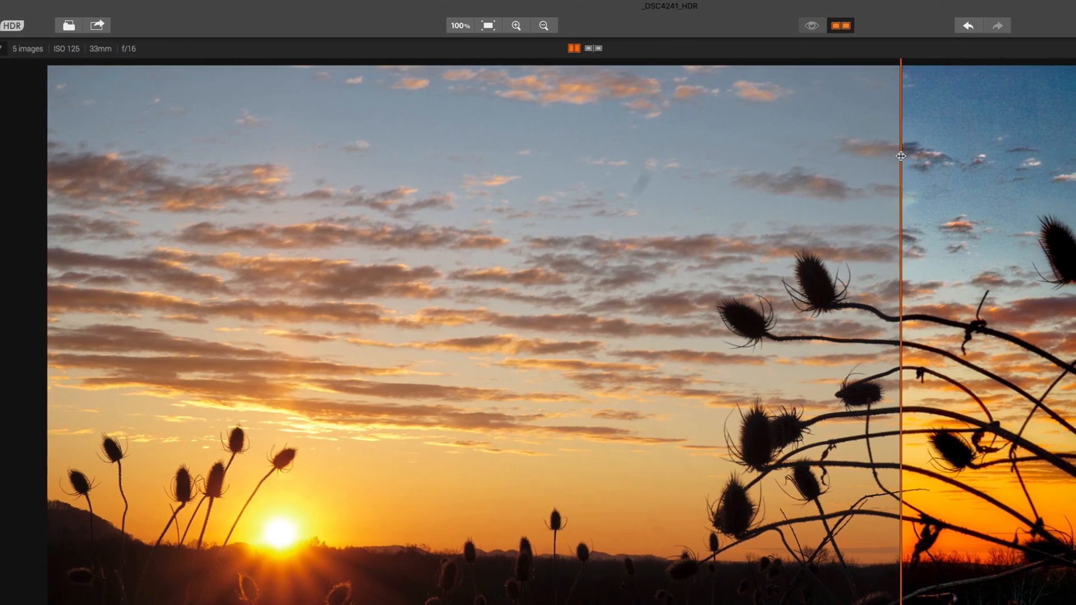
pyautogui.moveTo(901, 156); pyautogui.dragTo(549, 173)
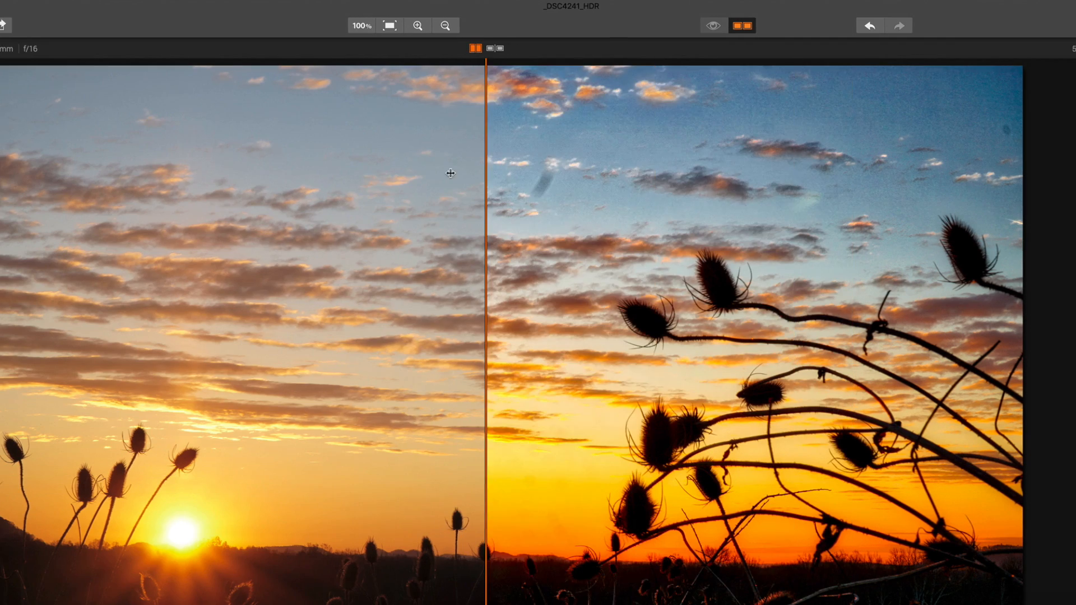
pyautogui.moveTo(450, 173); pyautogui.dragTo(738, 211)
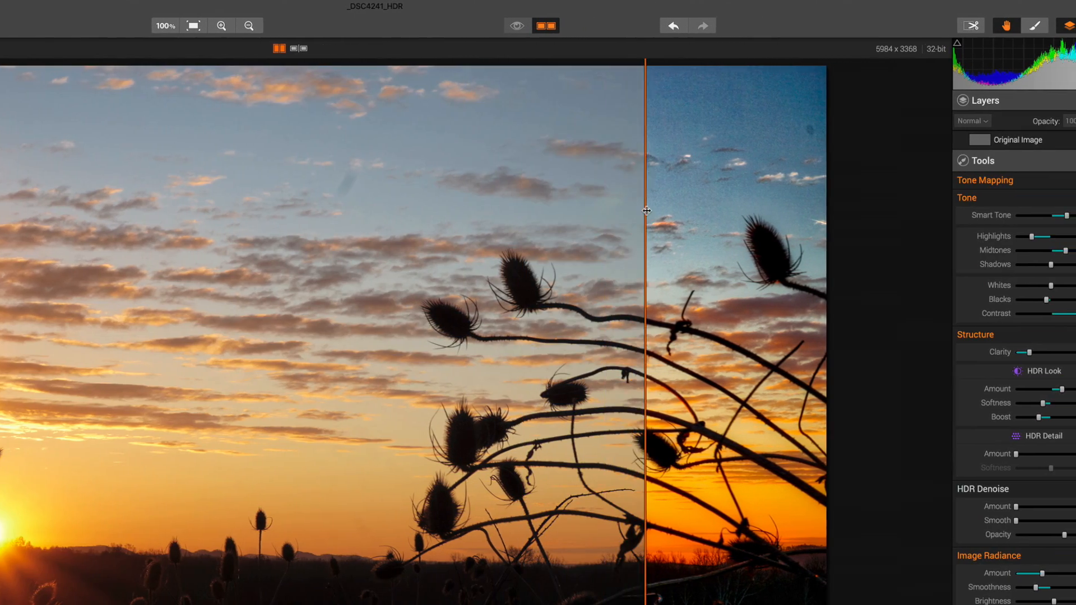
pyautogui.moveTo(647, 210); pyautogui.dragTo(319, 218)
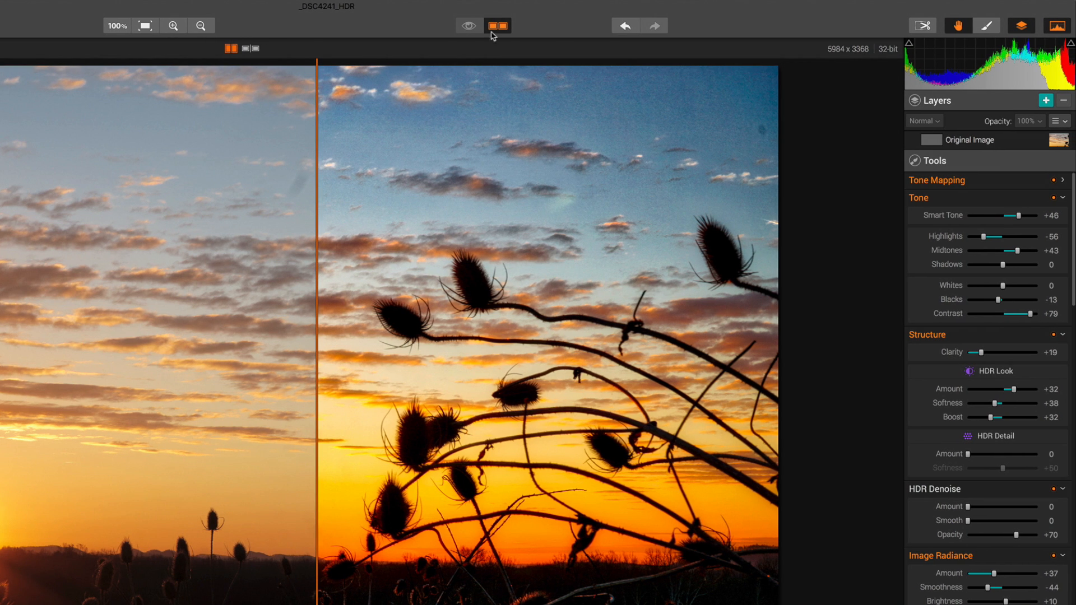
pyautogui.click(505, 28)
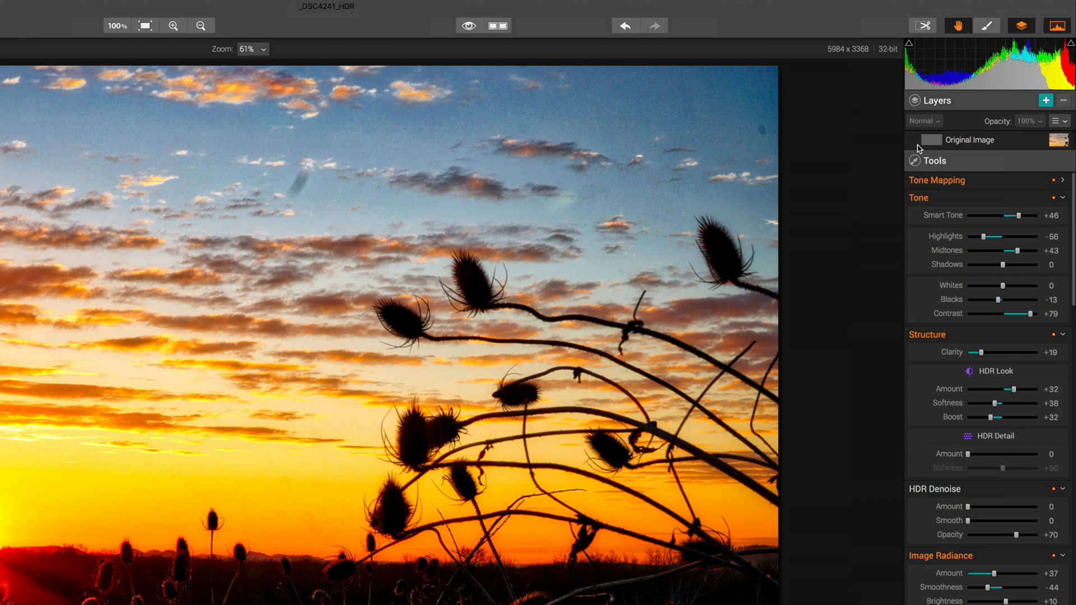
# Step: Add a new layer with its default name and erase the upper sky on the Original Image layer with the masking brush
pyautogui.click(1046, 102)
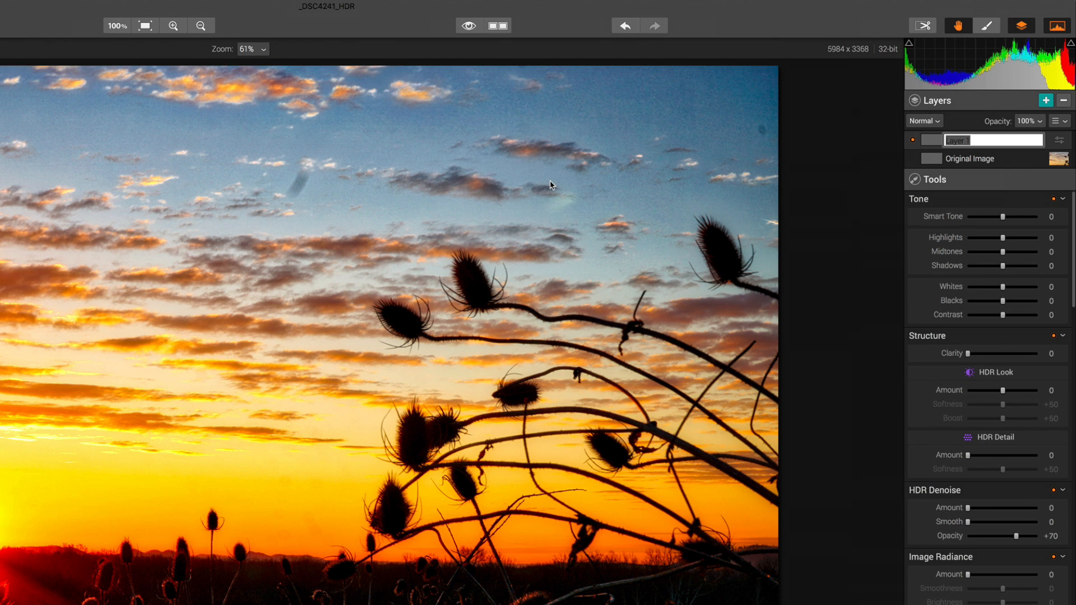
pyautogui.press('Return')
pyautogui.click(959, 160)
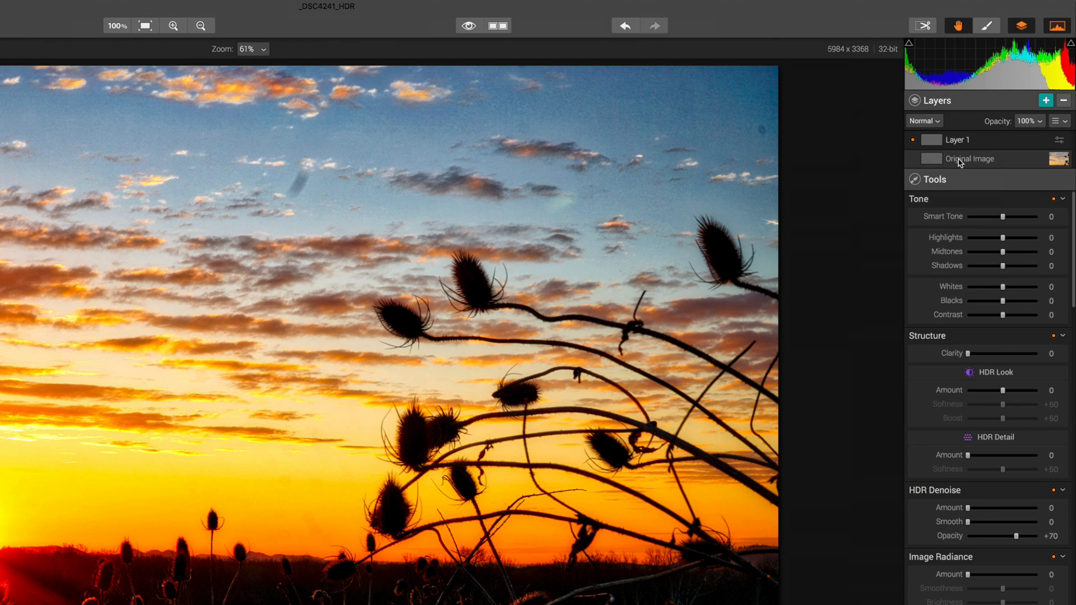
pyautogui.click(995, 27)
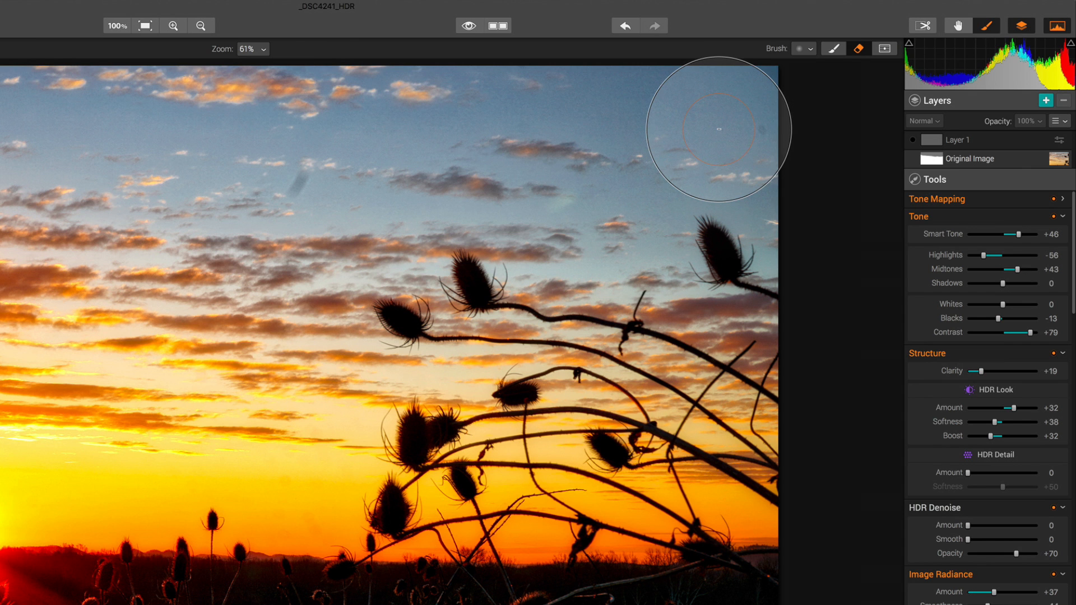
# Step: Paint the upper sky into Layer 1's mask and set its HDR Denoise Amount, Smooth and Opacity all to 100
pyautogui.click(942, 145)
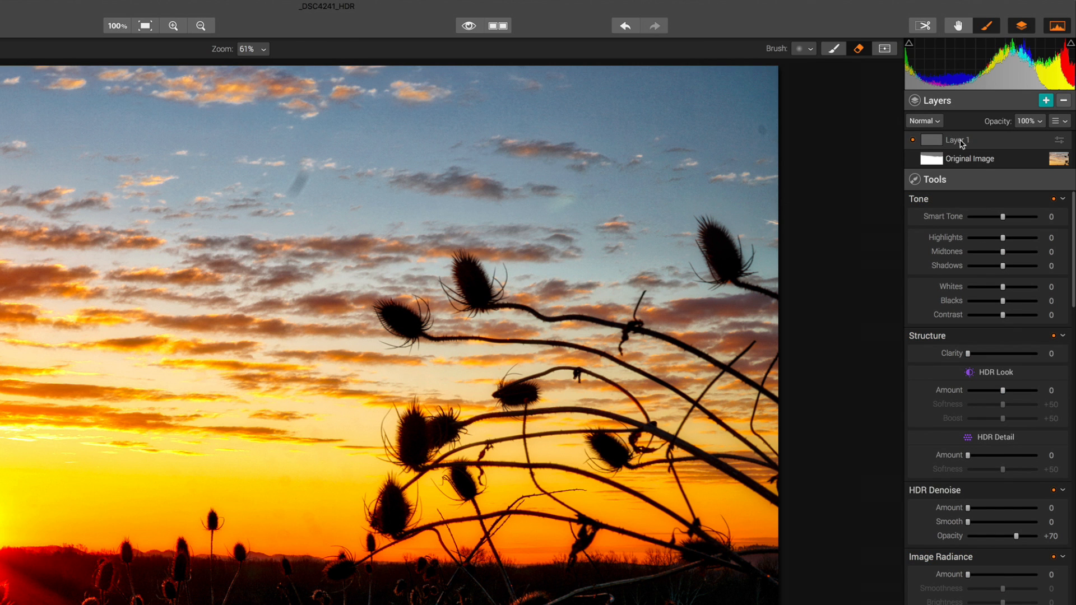
pyautogui.click(836, 51)
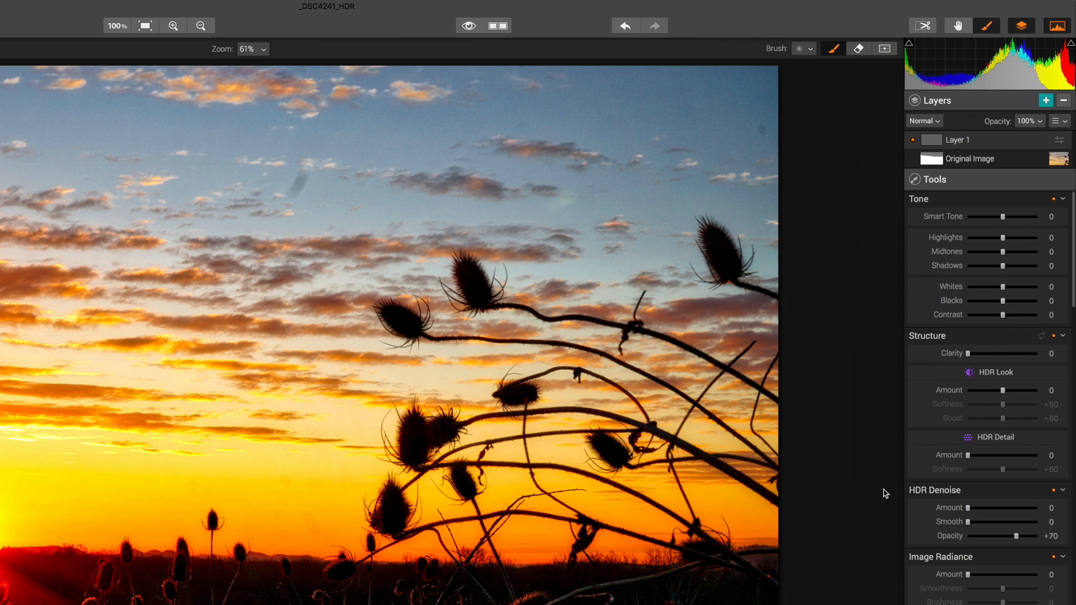
pyautogui.scroll(-3, 943, 501)
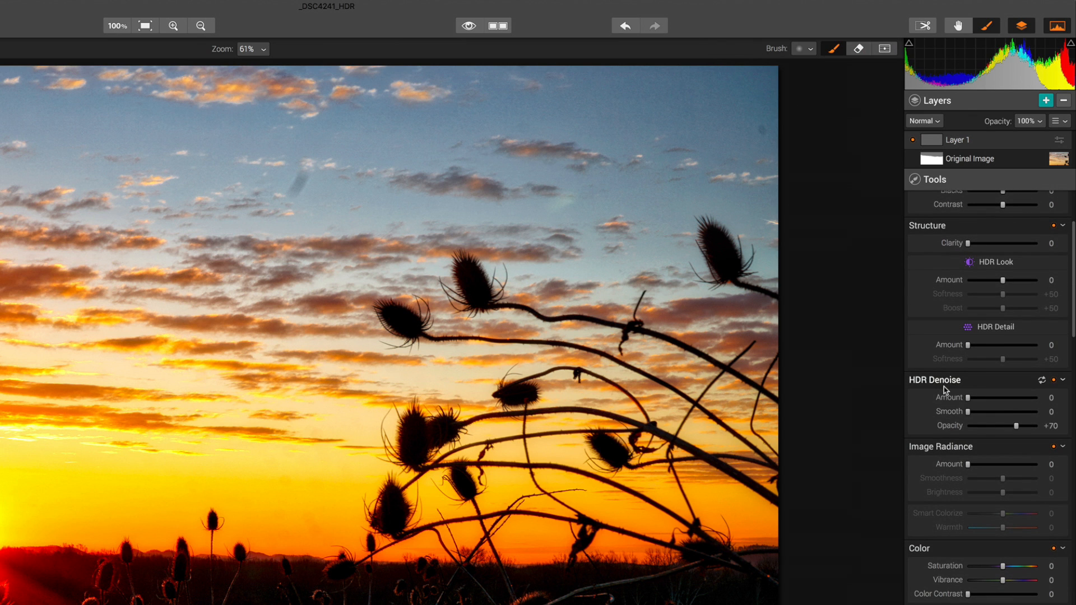
pyautogui.moveTo(968, 399); pyautogui.dragTo(1071, 402)
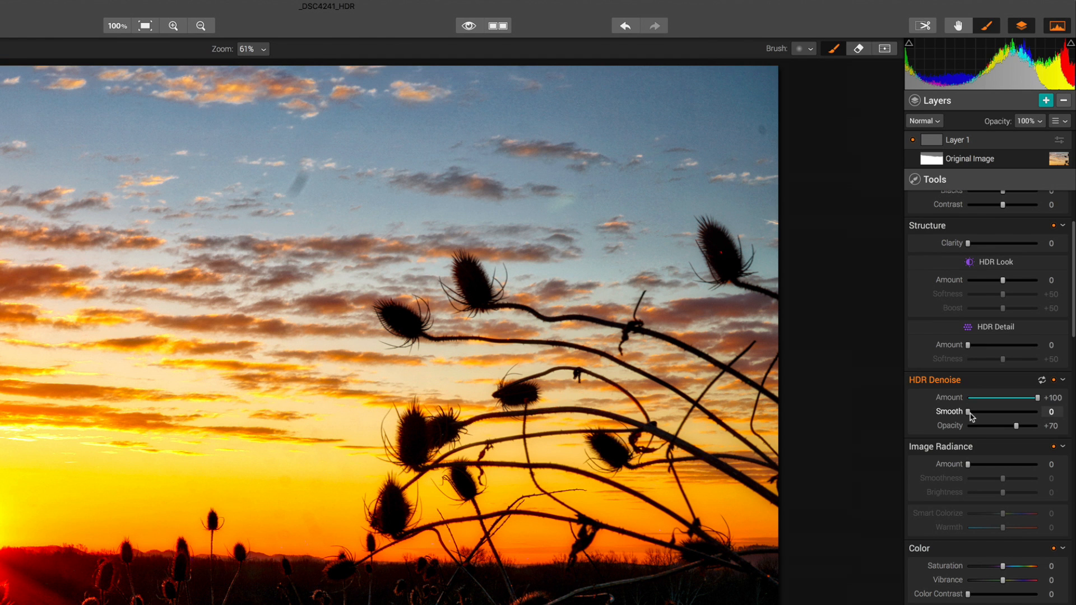
pyautogui.moveTo(968, 412); pyautogui.dragTo(1017, 413)
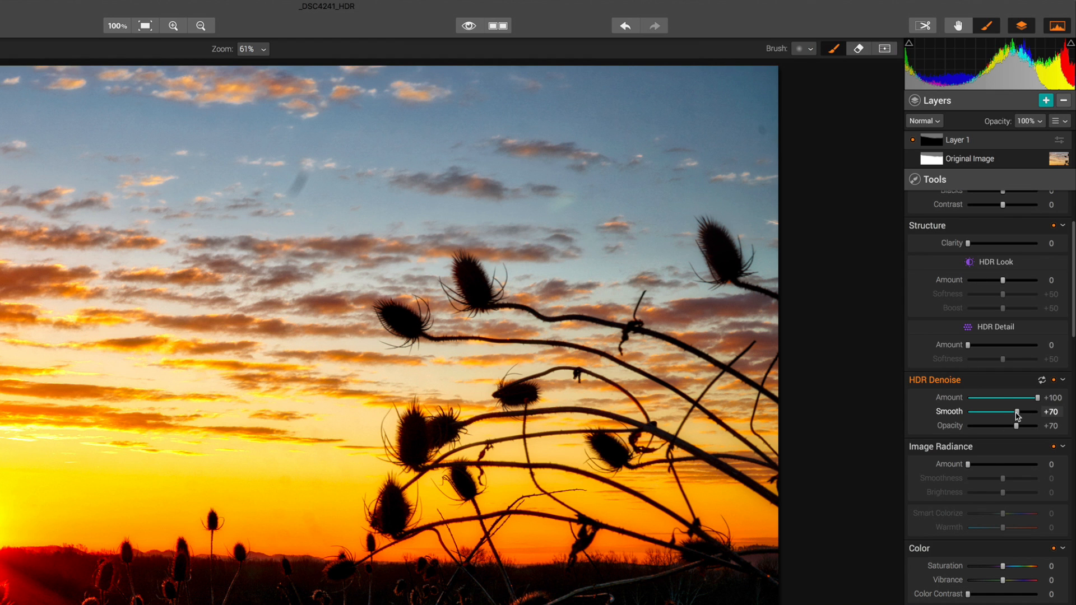
pyautogui.moveTo(1018, 412); pyautogui.dragTo(1074, 416)
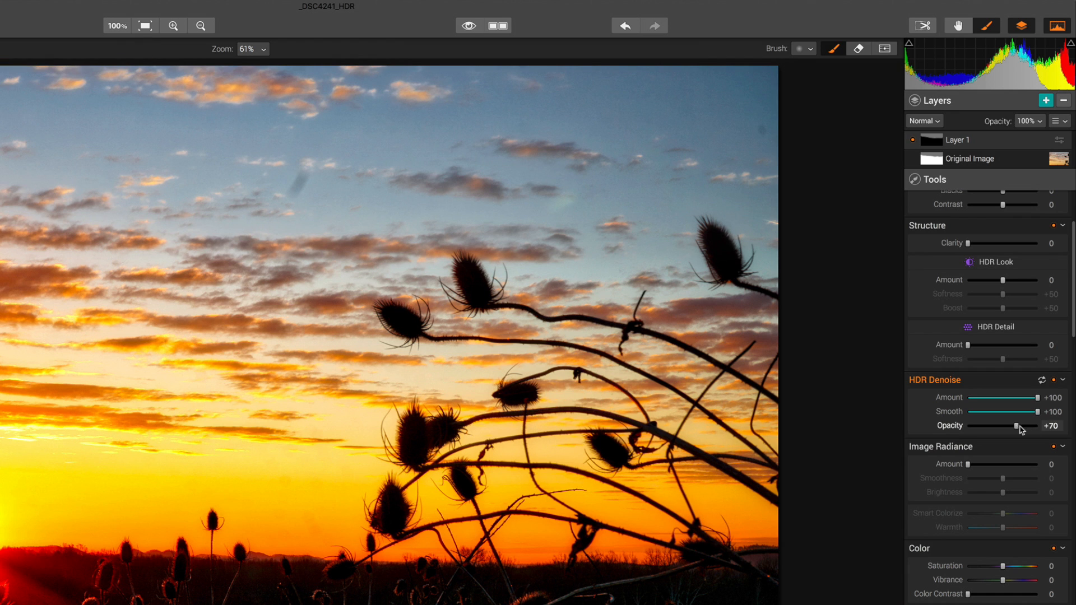
pyautogui.moveTo(1016, 426); pyautogui.dragTo(1072, 430)
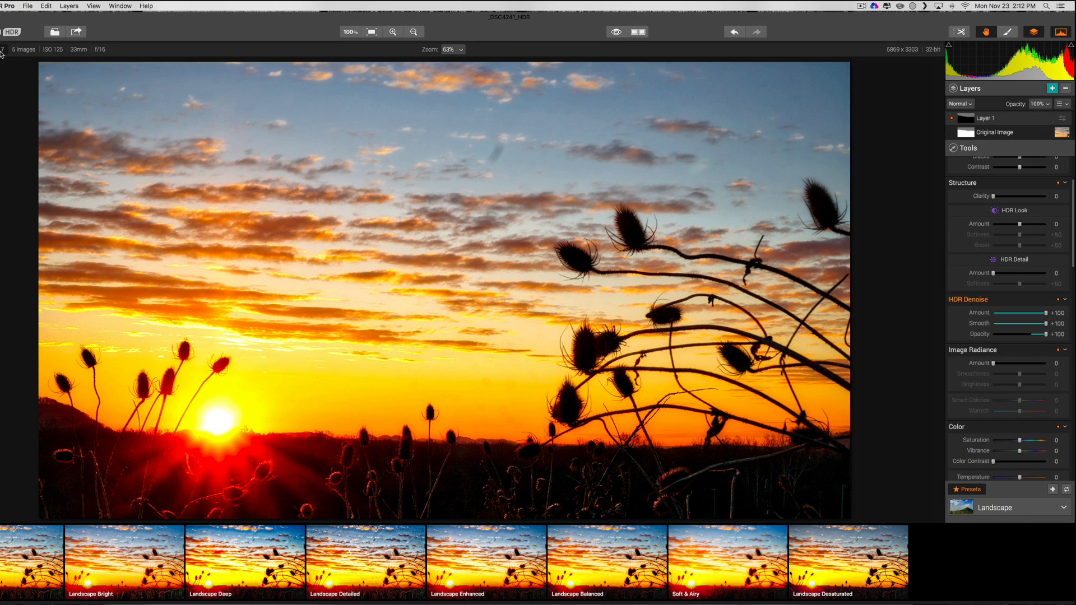
# Step: Open the five photos from the Frost folder, discard the sunrise changes, and create an HDR image from them
pyautogui.click(52, 33)
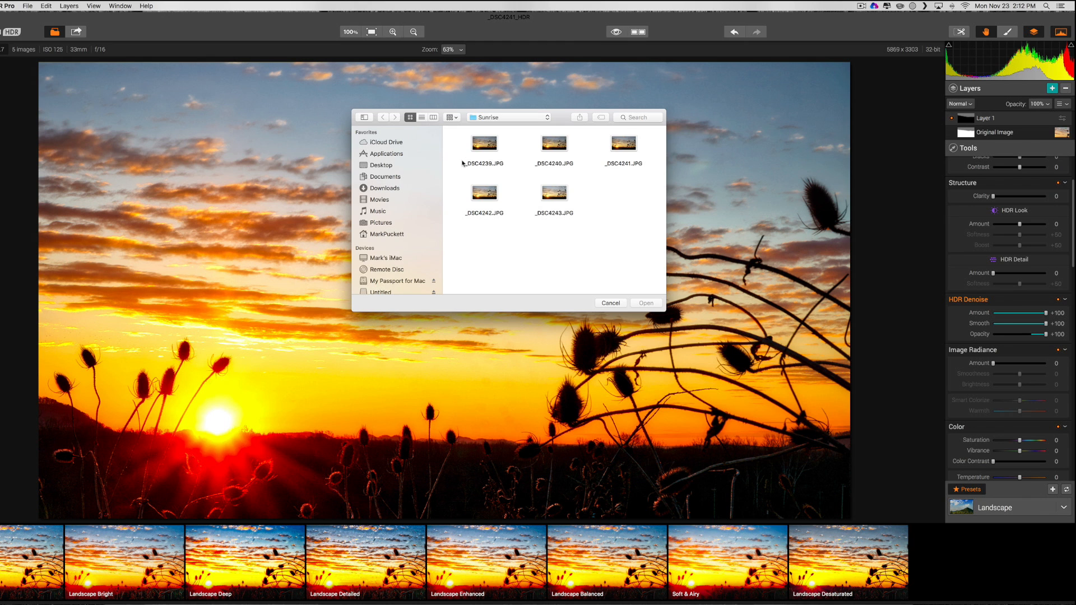
pyautogui.moveTo(452, 141); pyautogui.dragTo(629, 192)
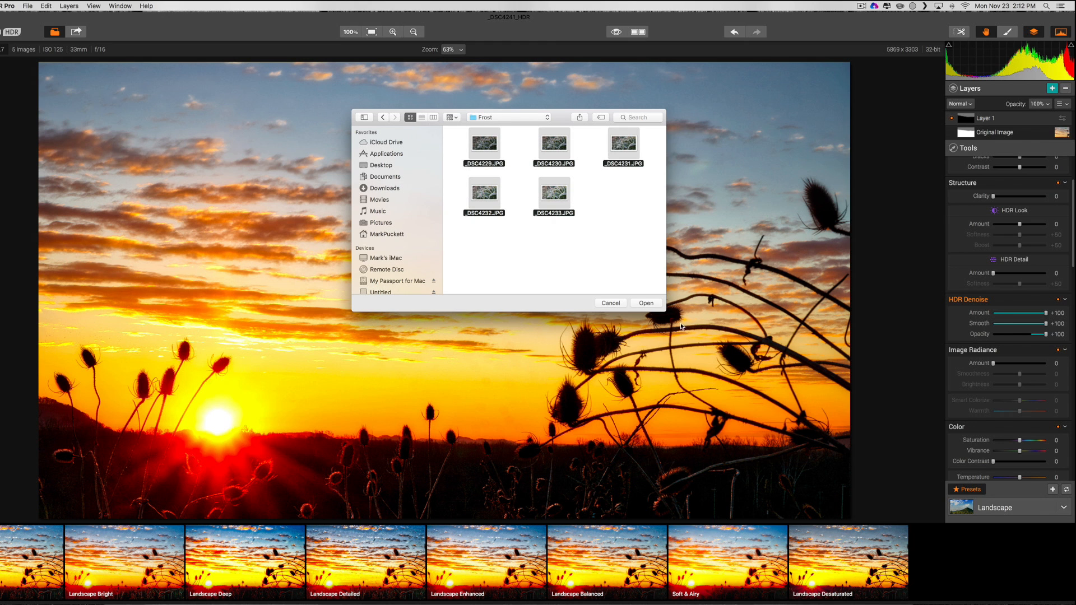
pyautogui.click(659, 304)
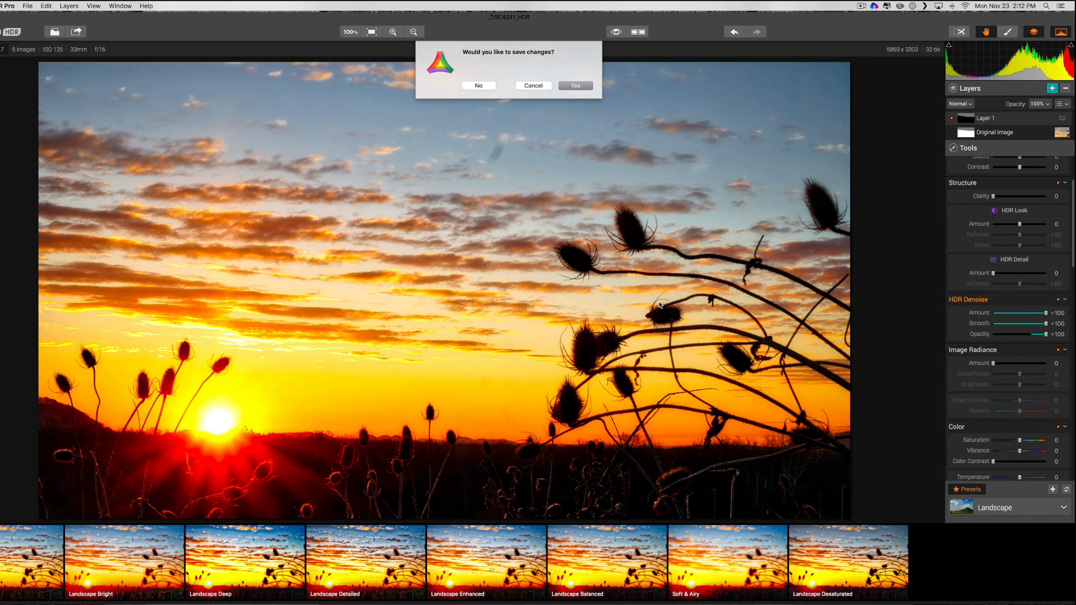
pyautogui.click(479, 85)
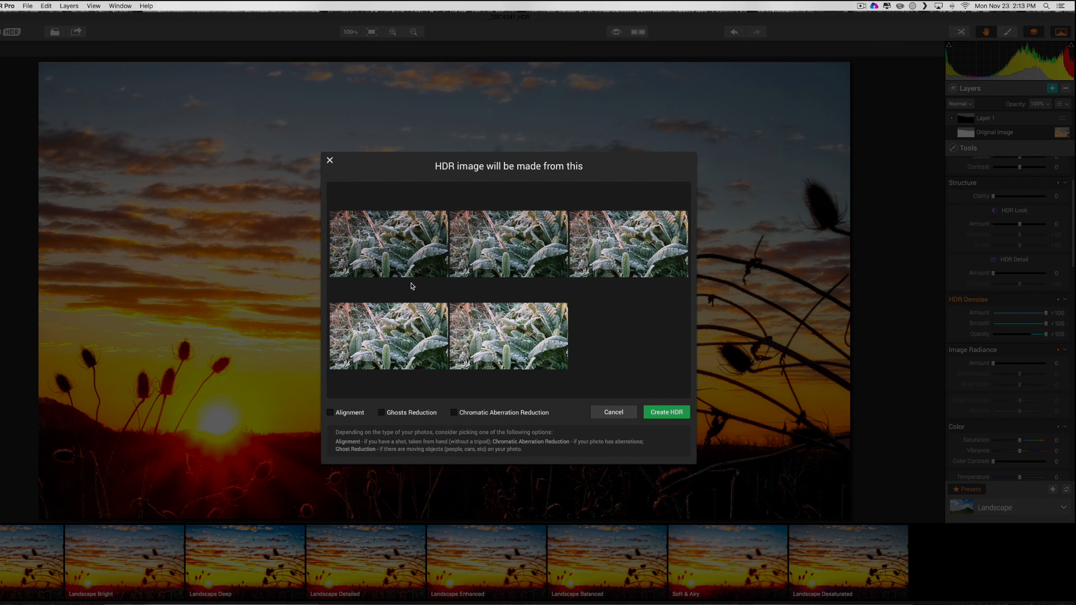
pyautogui.click(658, 413)
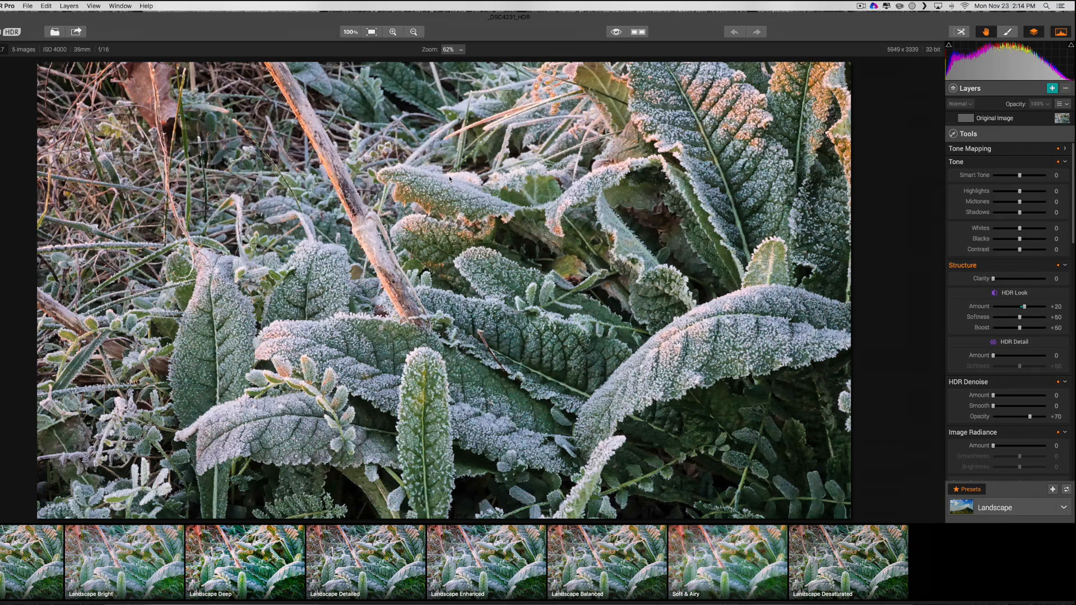
# Step: Examine the frosted leaves in the merged image at 100% zoom, and return to the full image view
pyautogui.click(350, 32)
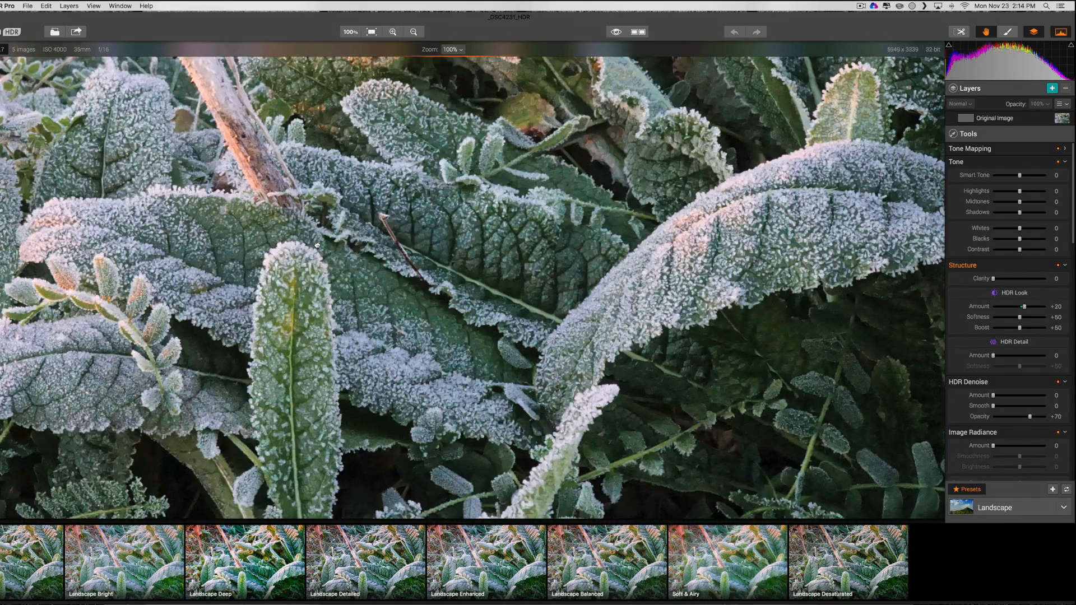
pyautogui.moveTo(366, 300); pyautogui.dragTo(325, 301)
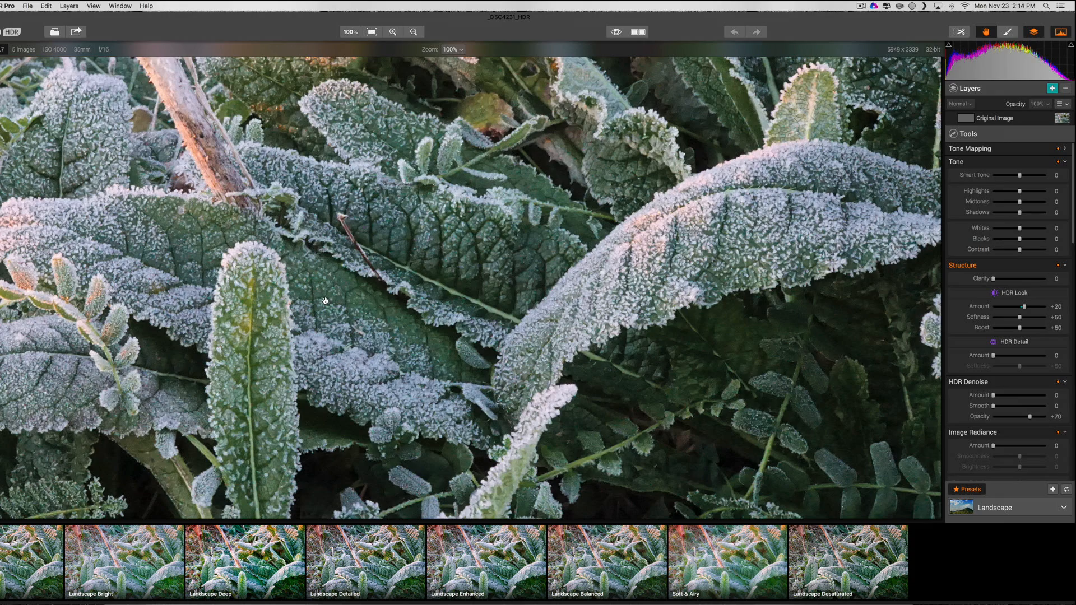
pyautogui.moveTo(227, 319); pyautogui.dragTo(508, 328)
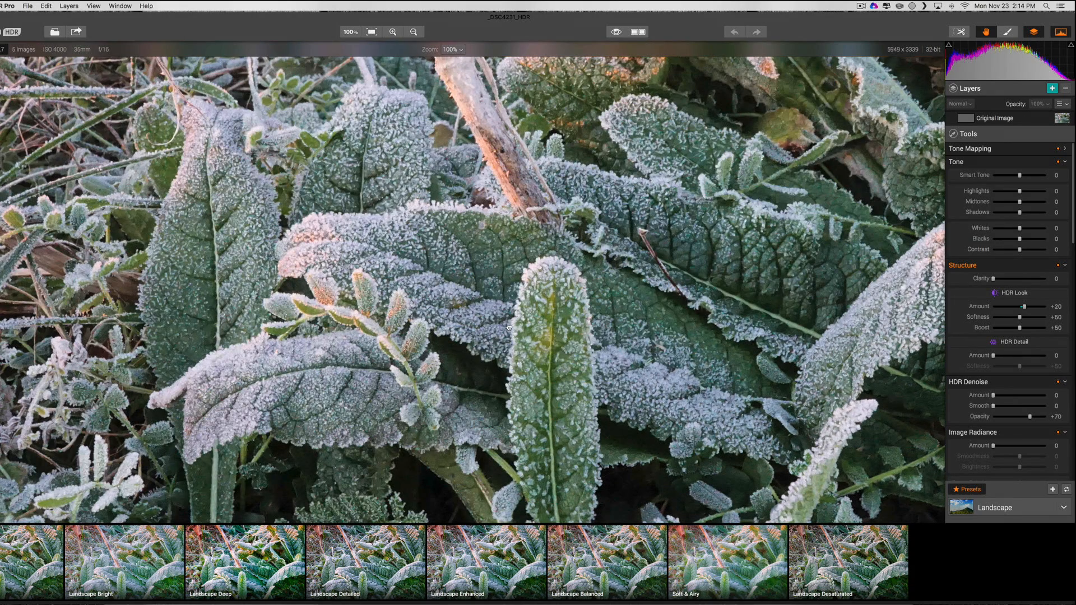
pyautogui.click(371, 31)
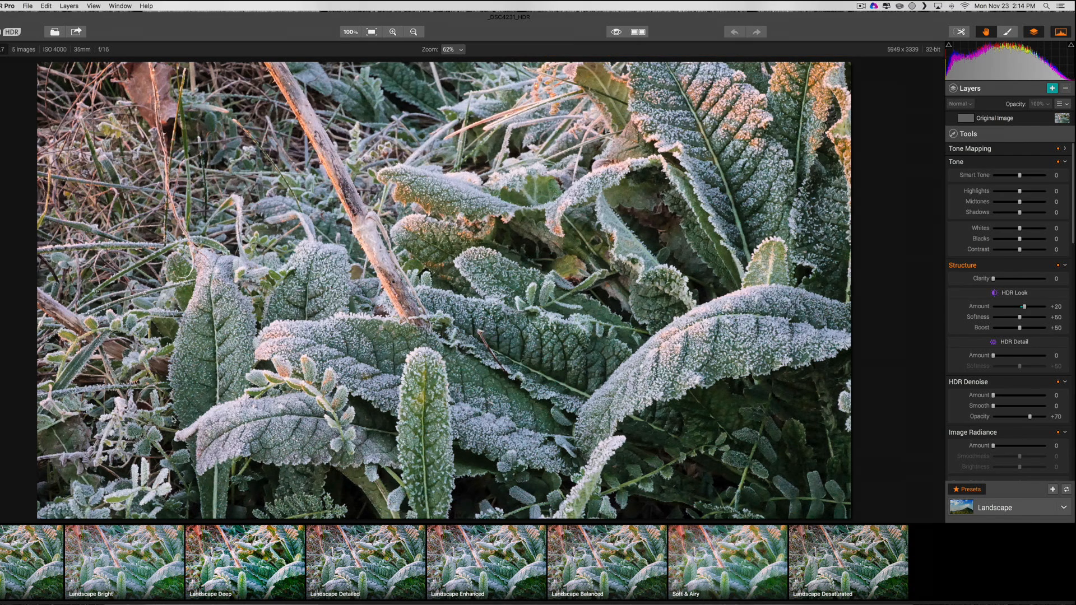
# Step: Try the Landscape Deep preset, followed by Creative Drama and Late Fall from the Dramatic category
pyautogui.click(234, 546)
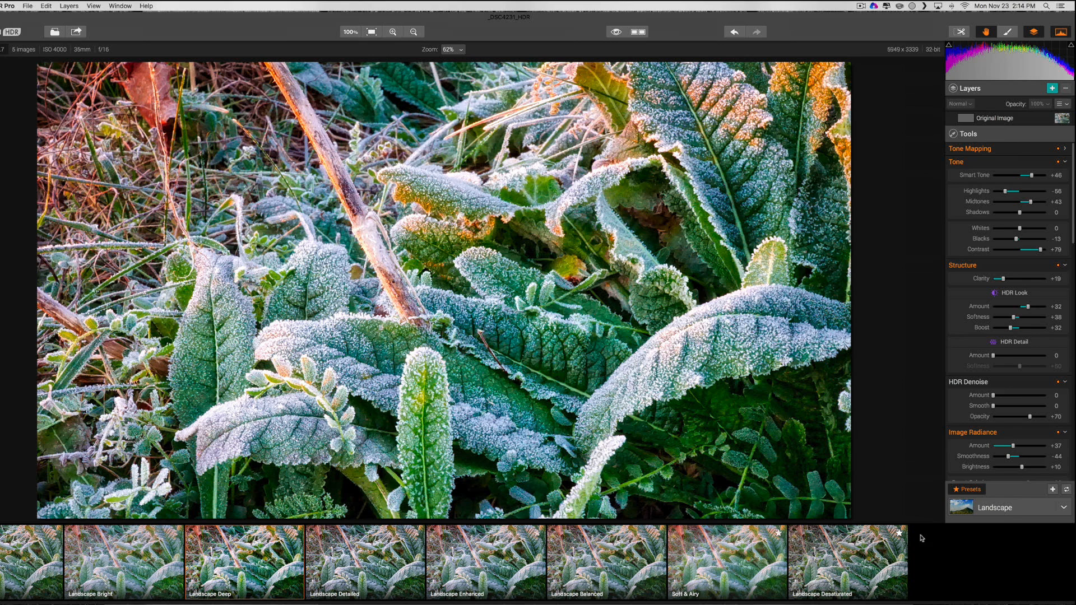
pyautogui.click(1009, 509)
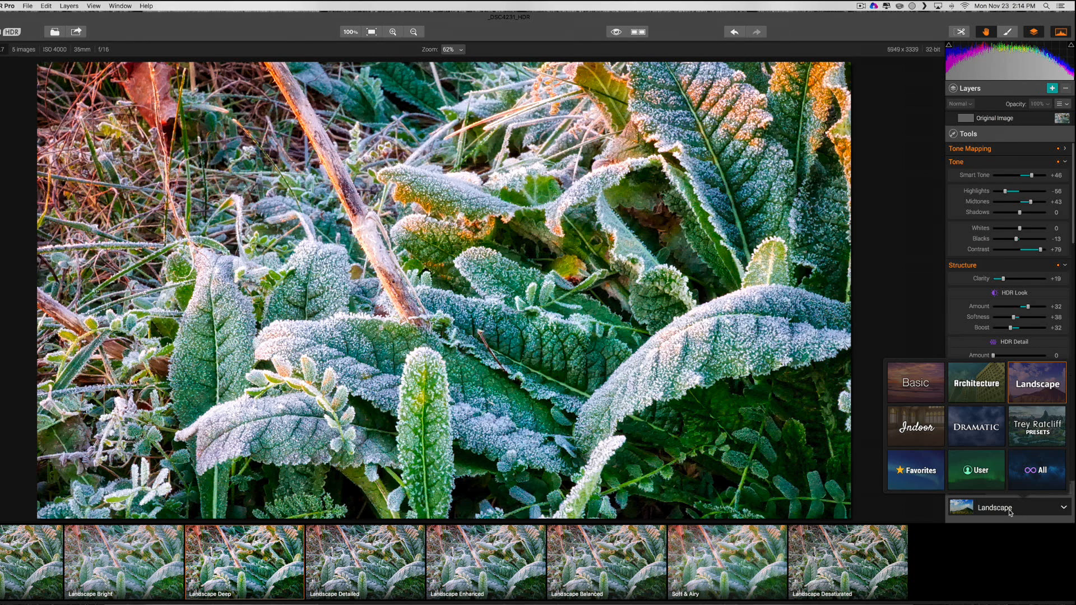
pyautogui.click(975, 426)
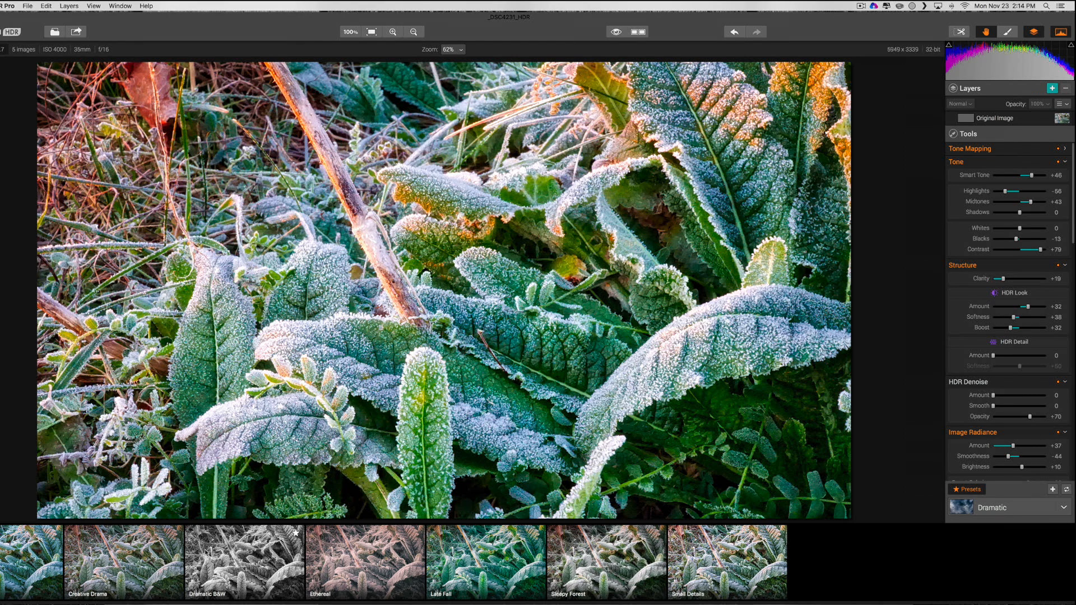
pyautogui.click(143, 560)
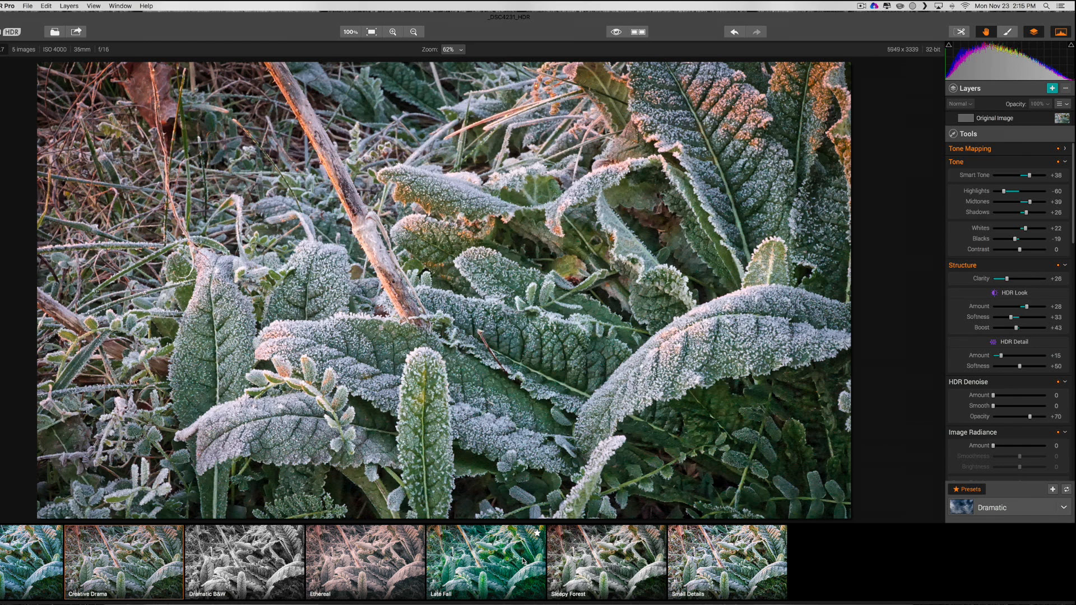
pyautogui.click(494, 565)
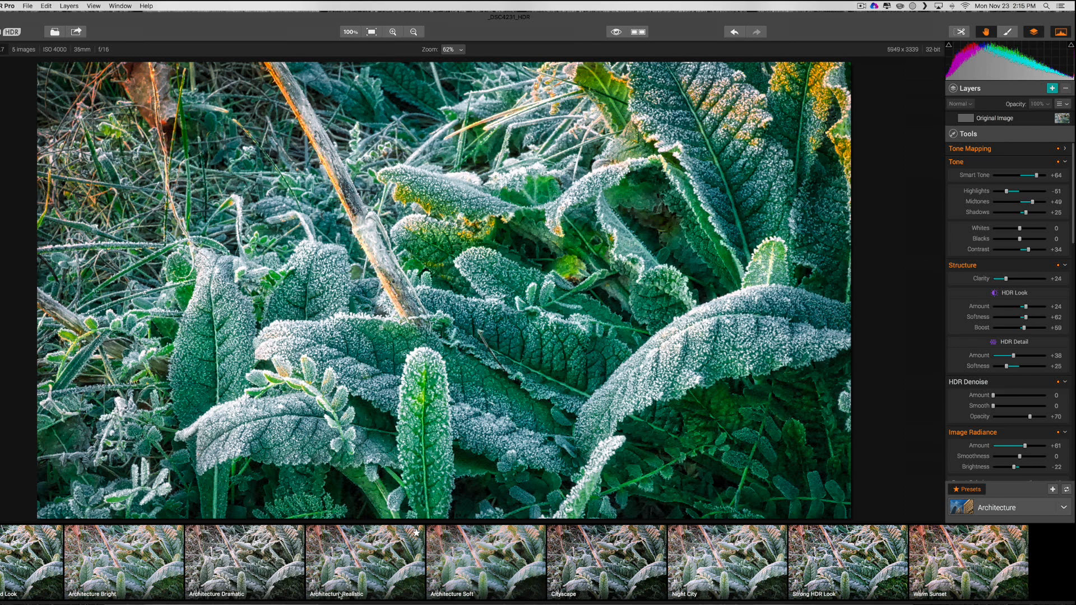
# Step: Apply the Architecture Dramatic preset and set Structure Clarity to 41, HDR Look Amount to 100 and HDR Detail Amount to 61
pyautogui.click(280, 577)
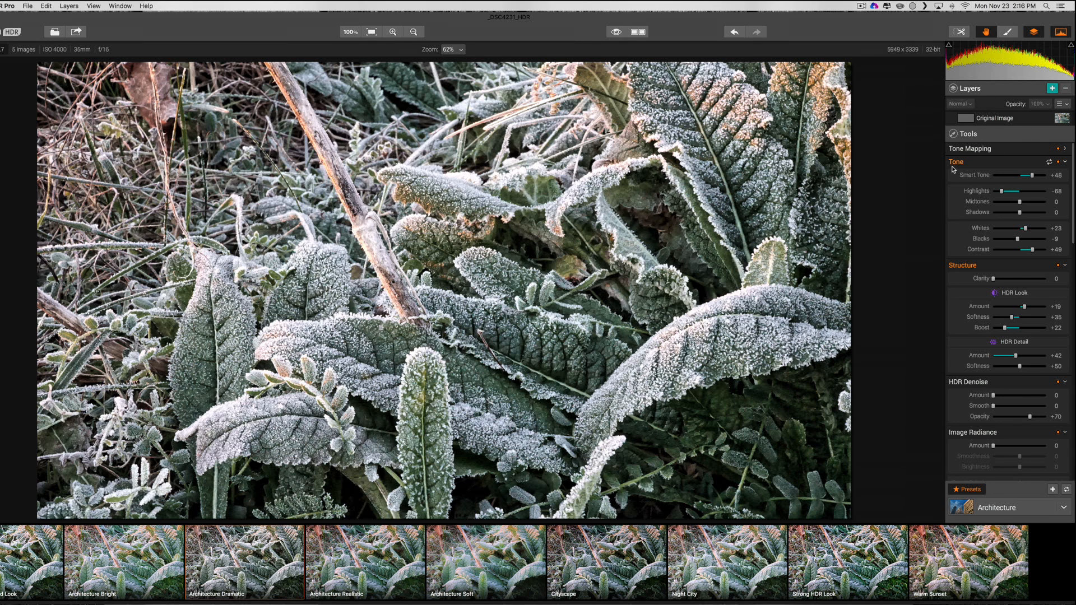
pyautogui.moveTo(993, 278); pyautogui.dragTo(1017, 282)
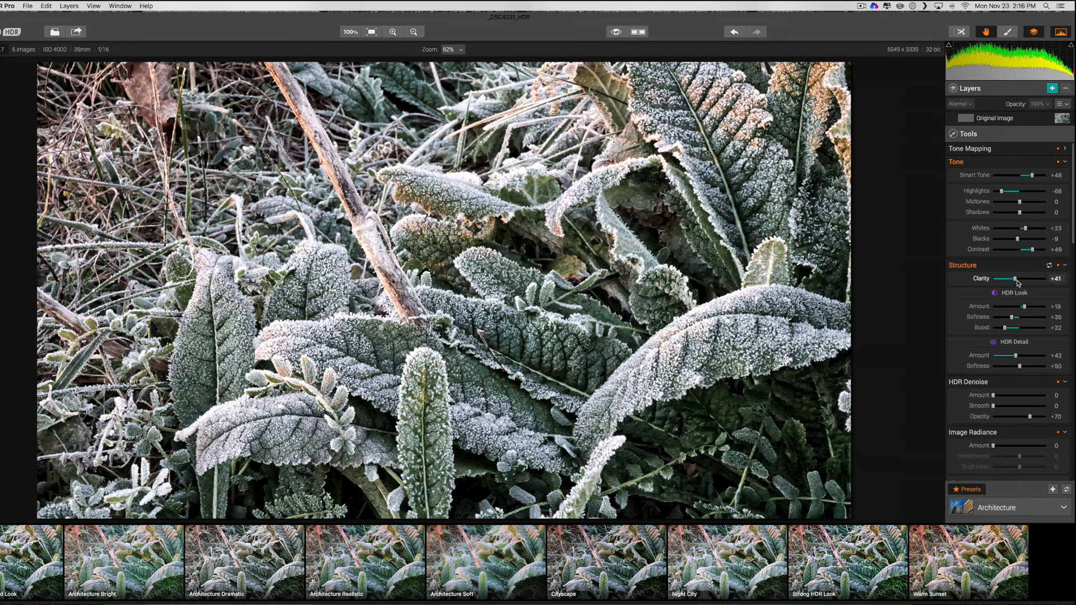
pyautogui.scroll(-2, 1017, 283)
pyautogui.moveTo(1024, 259); pyautogui.dragTo(1008, 261)
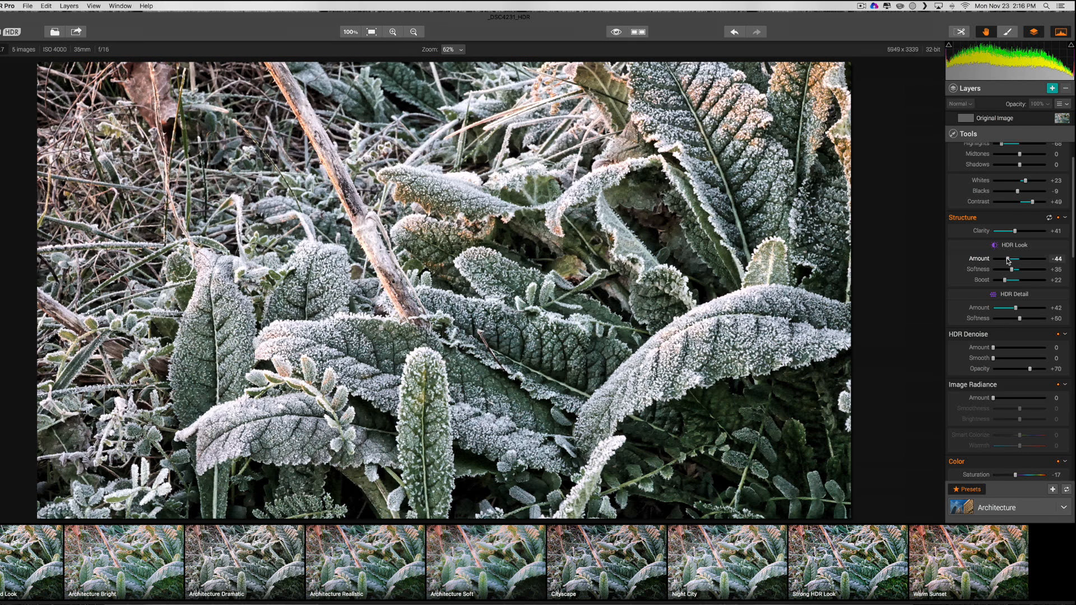
pyautogui.moveTo(1008, 261); pyautogui.dragTo(1046, 259)
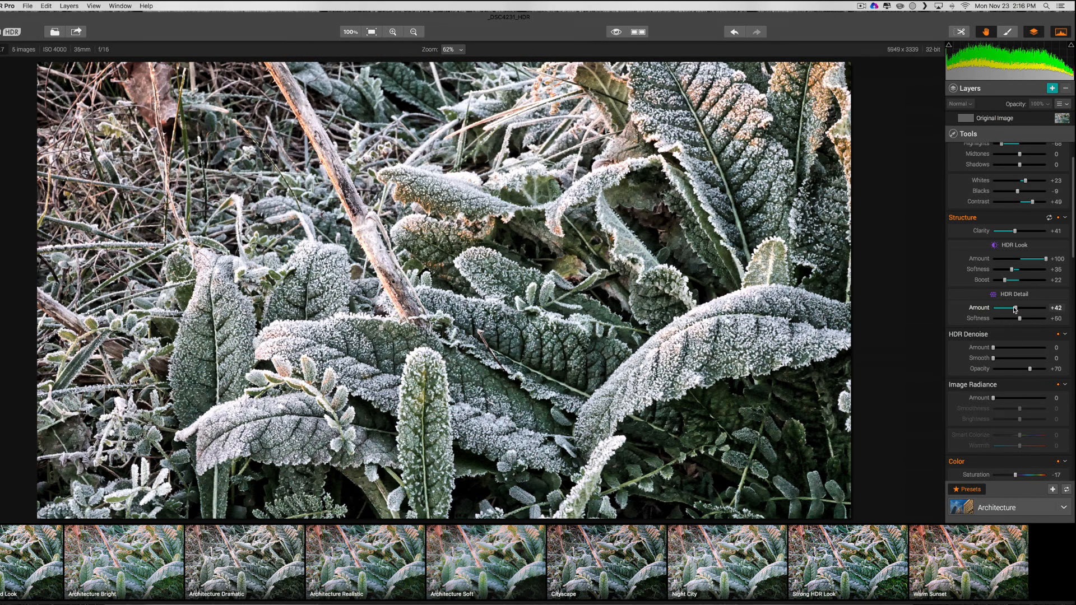
pyautogui.moveTo(1015, 308); pyautogui.dragTo(1067, 312)
# Step: Look through the available adjustment tools and collapse the Tone Mapping, Tone, Structure and HDR Denoise sections
pyautogui.scroll(-10, 985, 357)
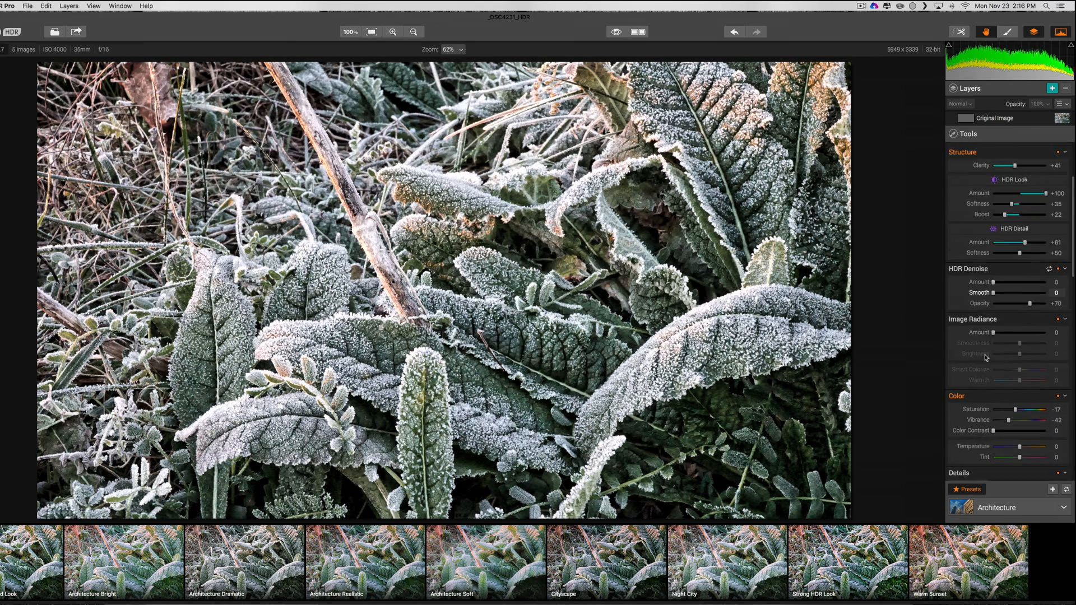
pyautogui.scroll(-6, 985, 357)
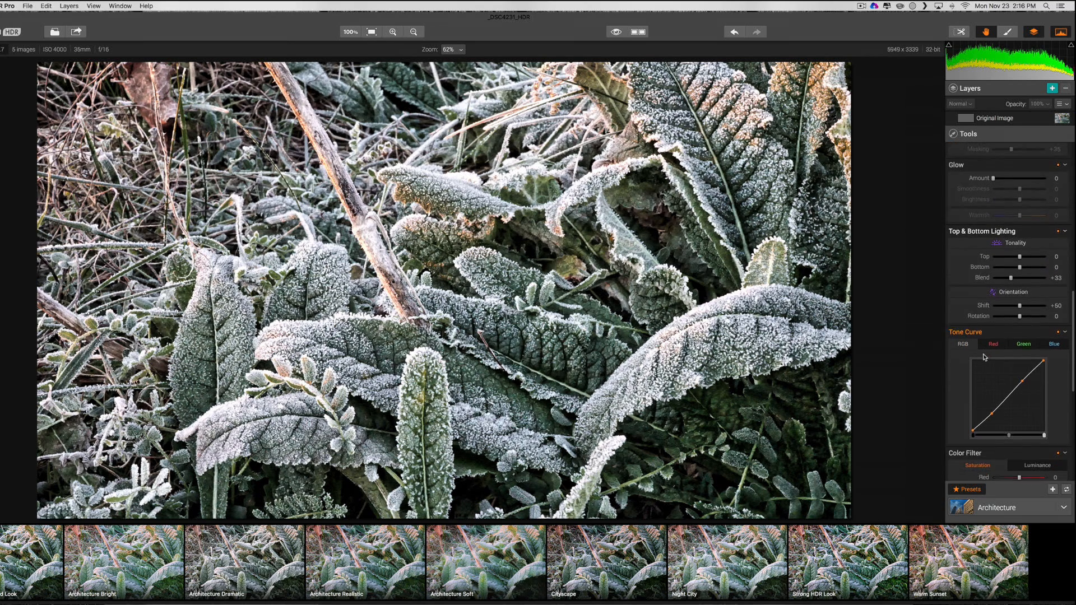
pyautogui.scroll(-8, 985, 357)
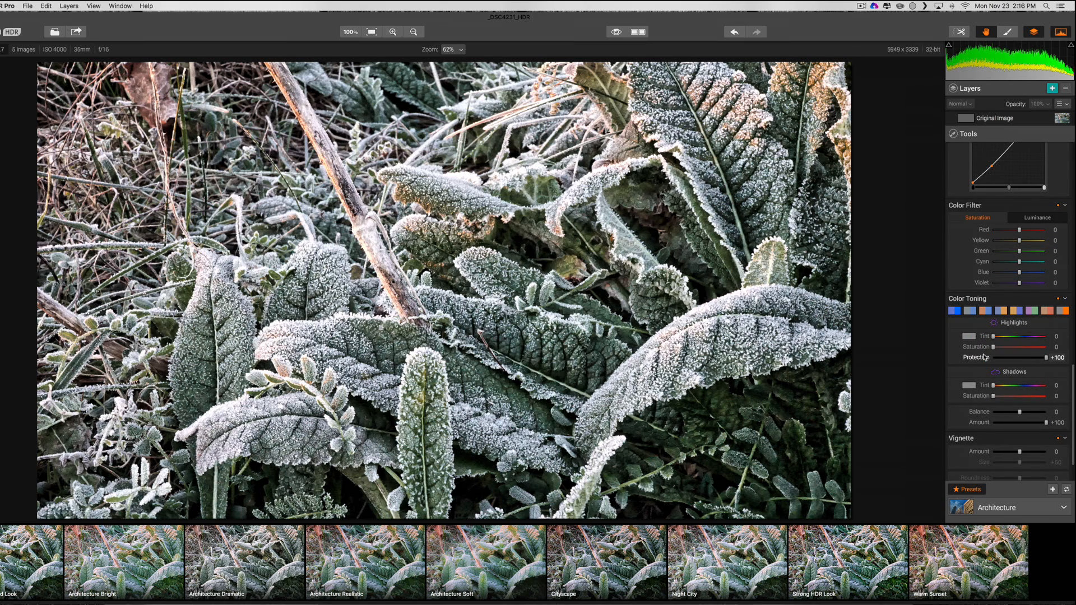
pyautogui.scroll(20, 985, 357)
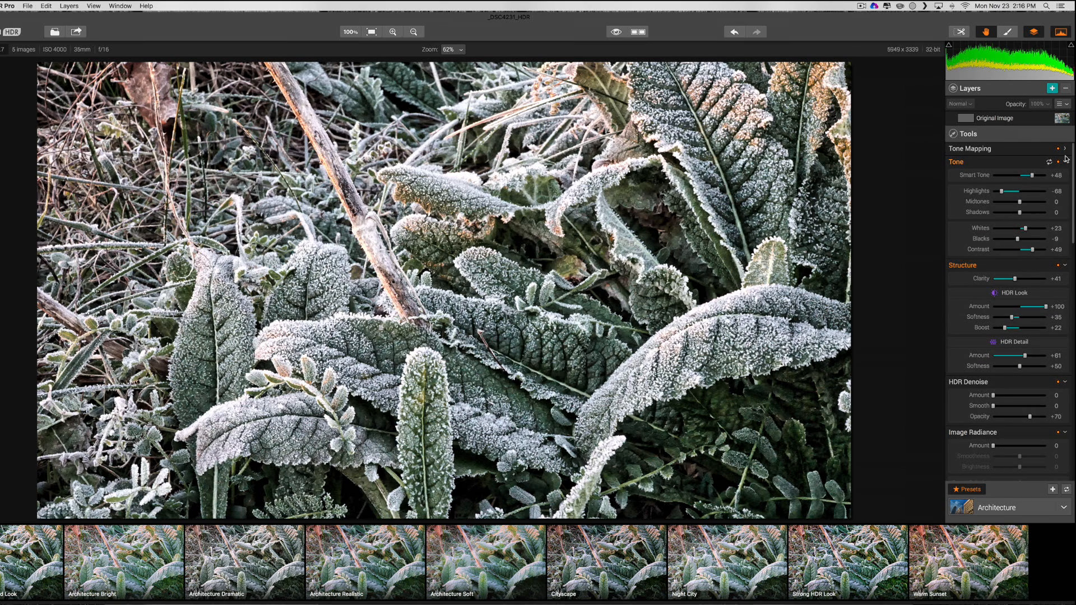
pyautogui.click(1065, 150)
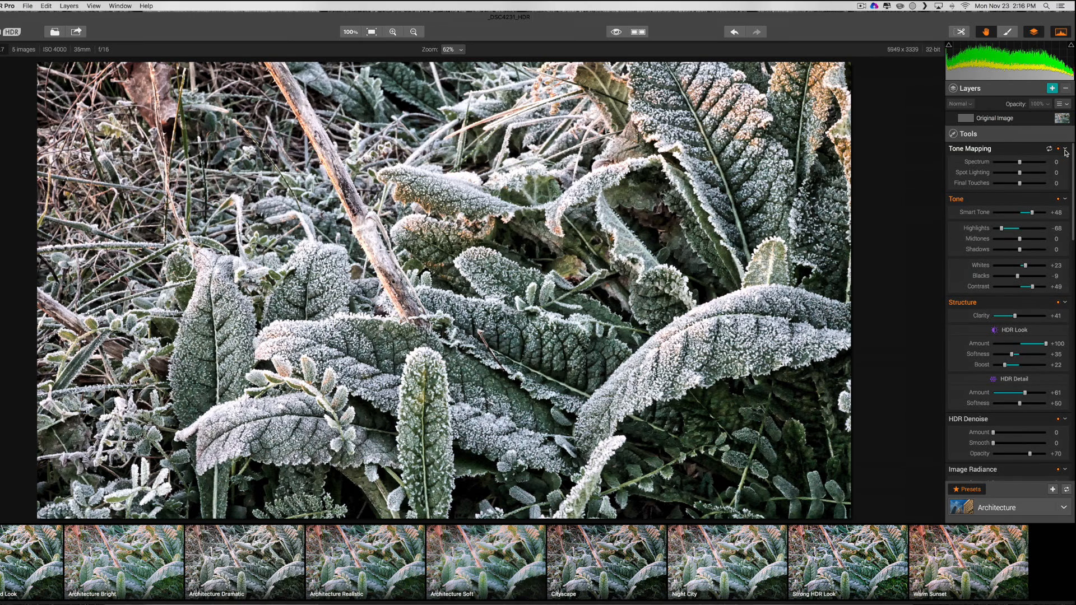
pyautogui.click(1065, 150)
pyautogui.click(1065, 162)
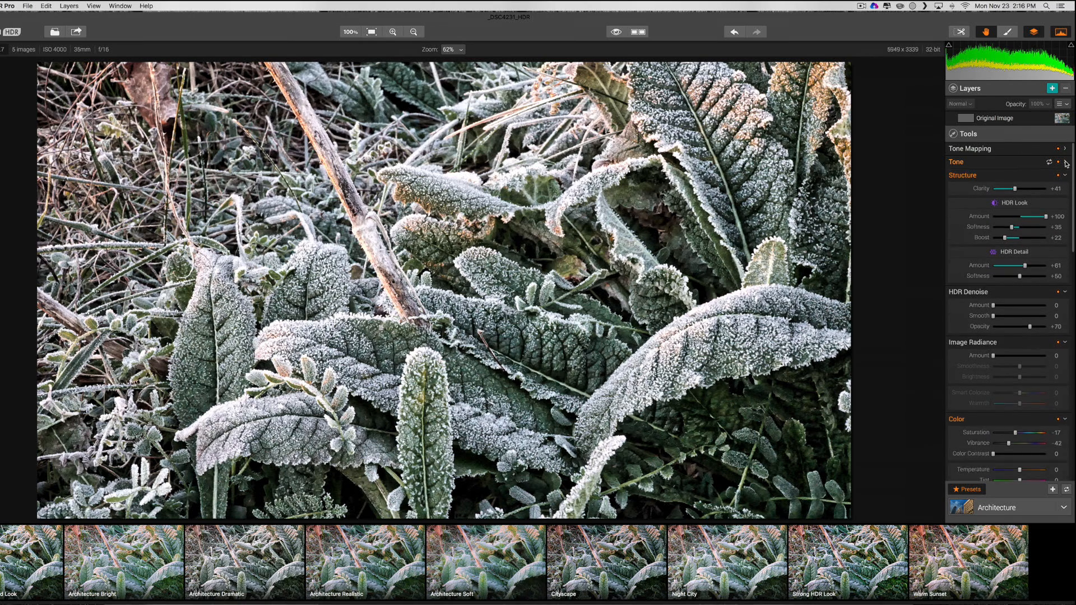
pyautogui.click(1066, 175)
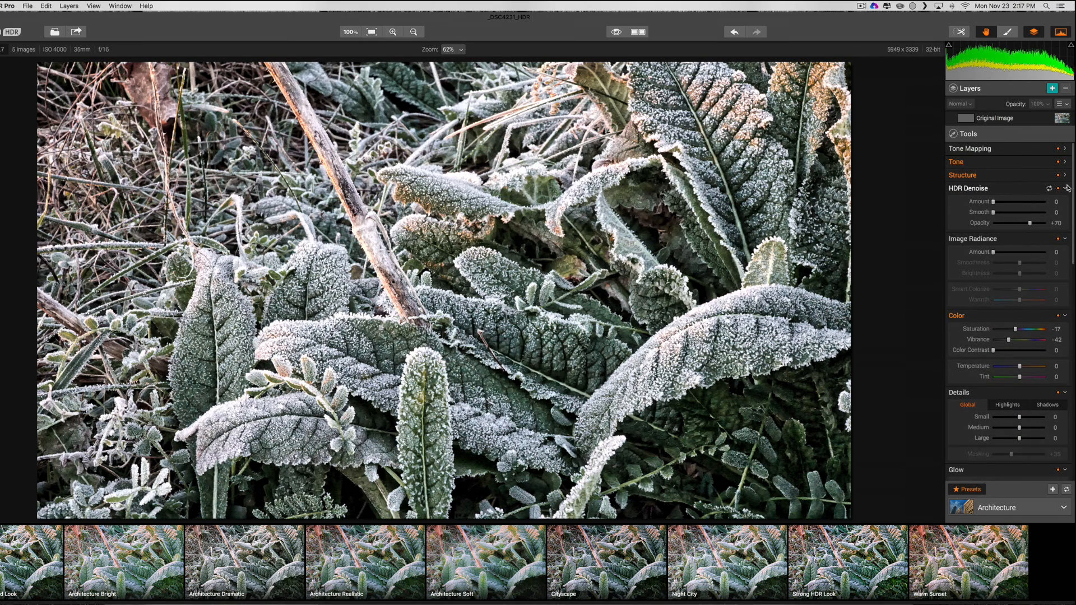
pyautogui.click(1066, 189)
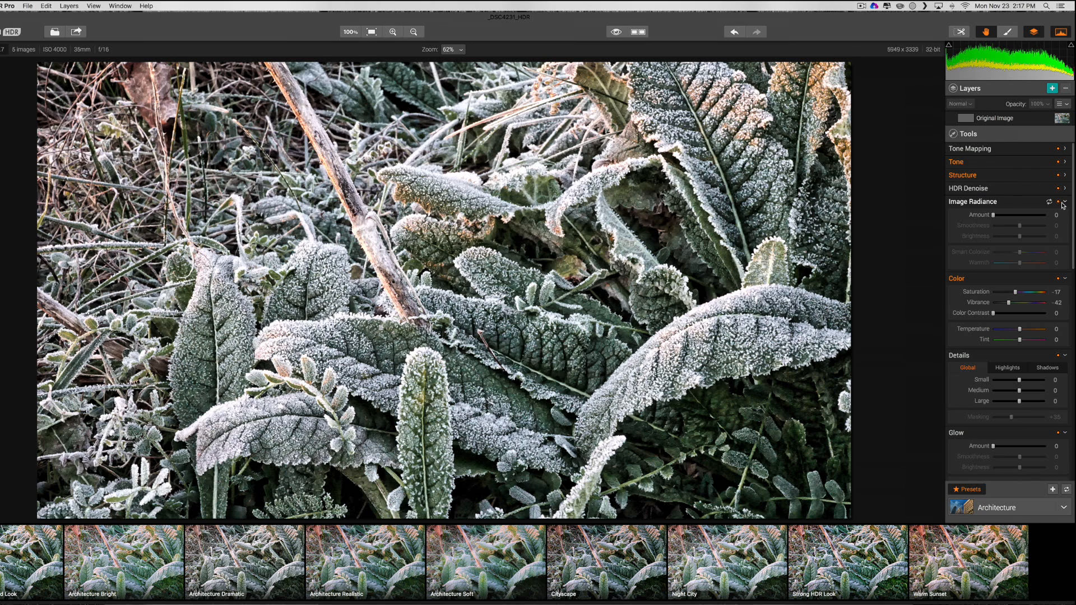
# Step: Set the Image Radiance Amount to 35 and collapse the Image Radiance and Color sections
pyautogui.moveTo(993, 215); pyautogui.dragTo(1012, 221)
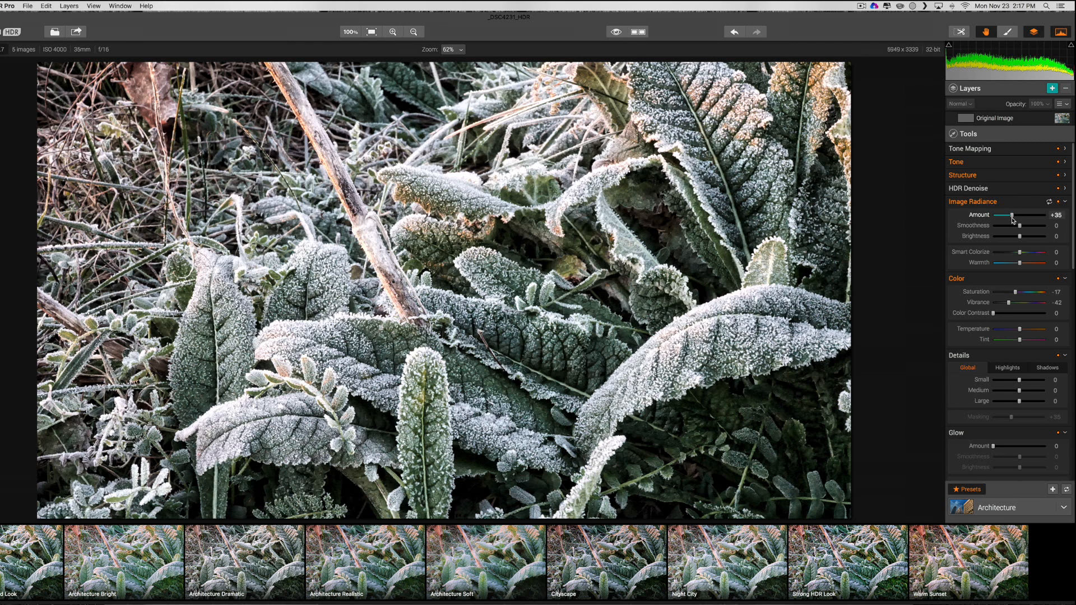
pyautogui.click(1065, 202)
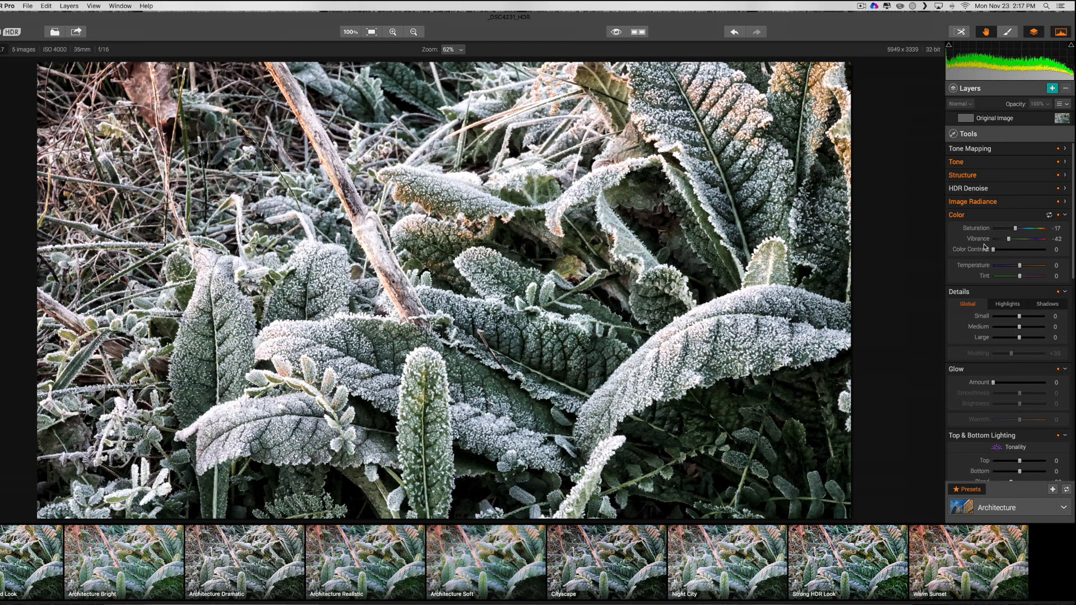
pyautogui.click(1065, 215)
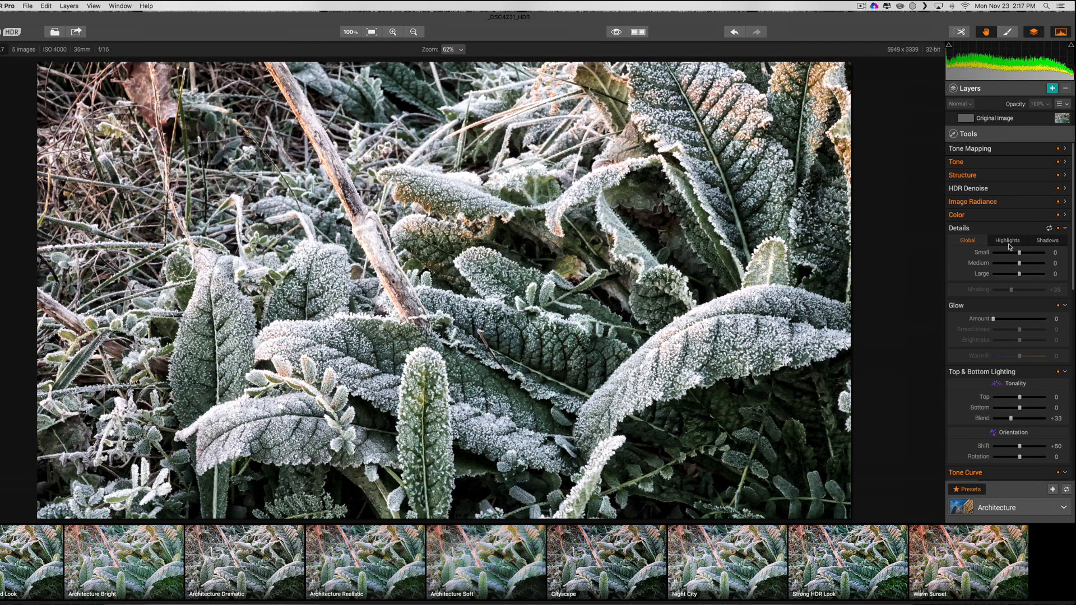
# Step: View the Details settings for highlights and shadows, and collapse every section from Details through Color Filter
pyautogui.click(1009, 244)
pyautogui.click(1047, 241)
pyautogui.click(1065, 229)
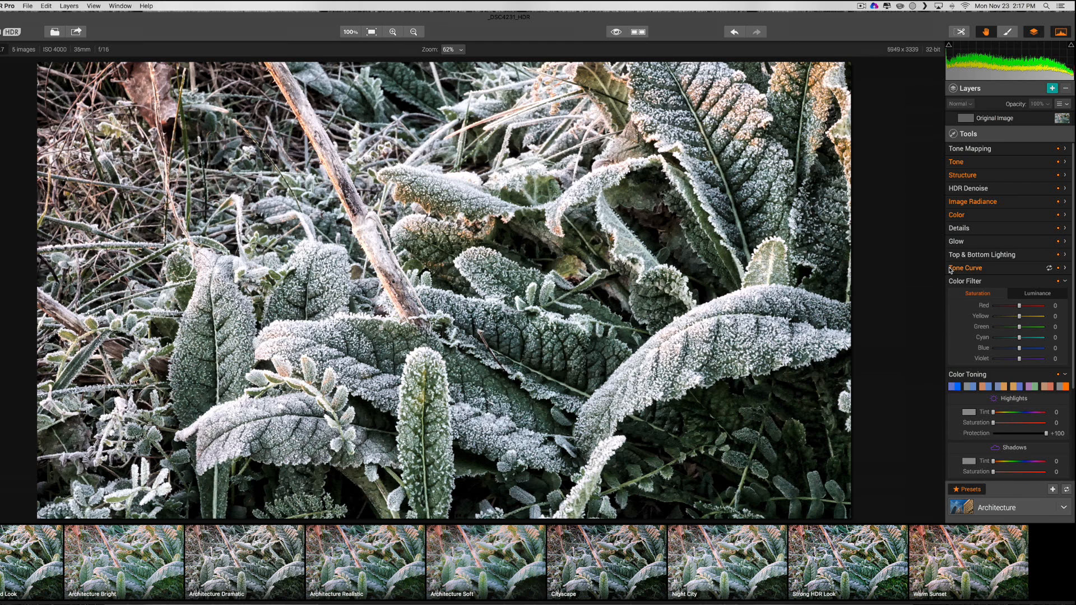
pyautogui.click(992, 282)
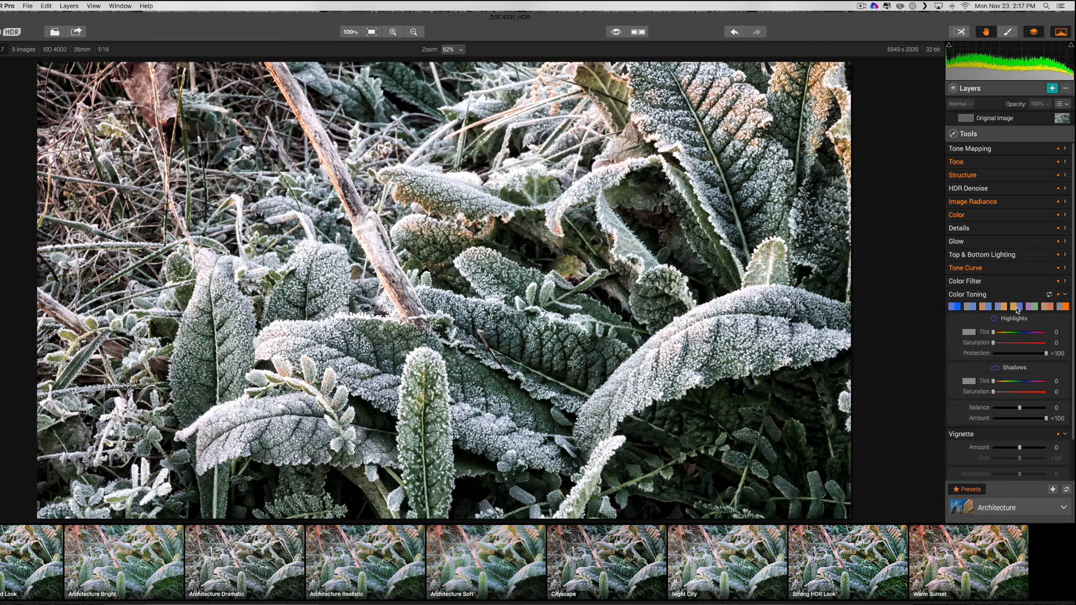
# Step: Apply the Color Toning swatch with orange highlights and blue shadows, and view the color pickers for both tints
pyautogui.click(1016, 308)
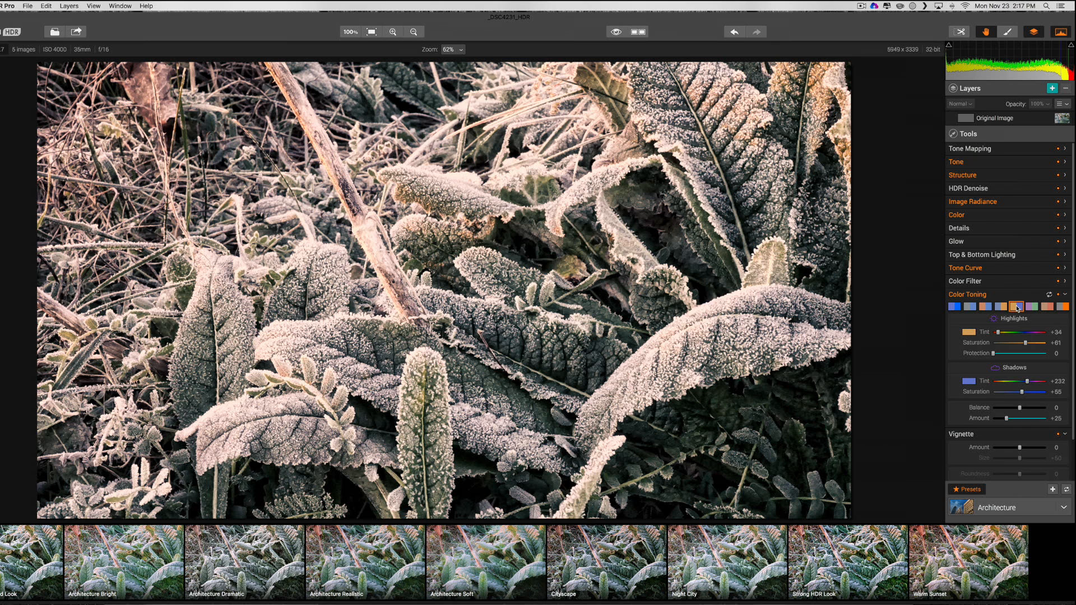
pyautogui.click(970, 381)
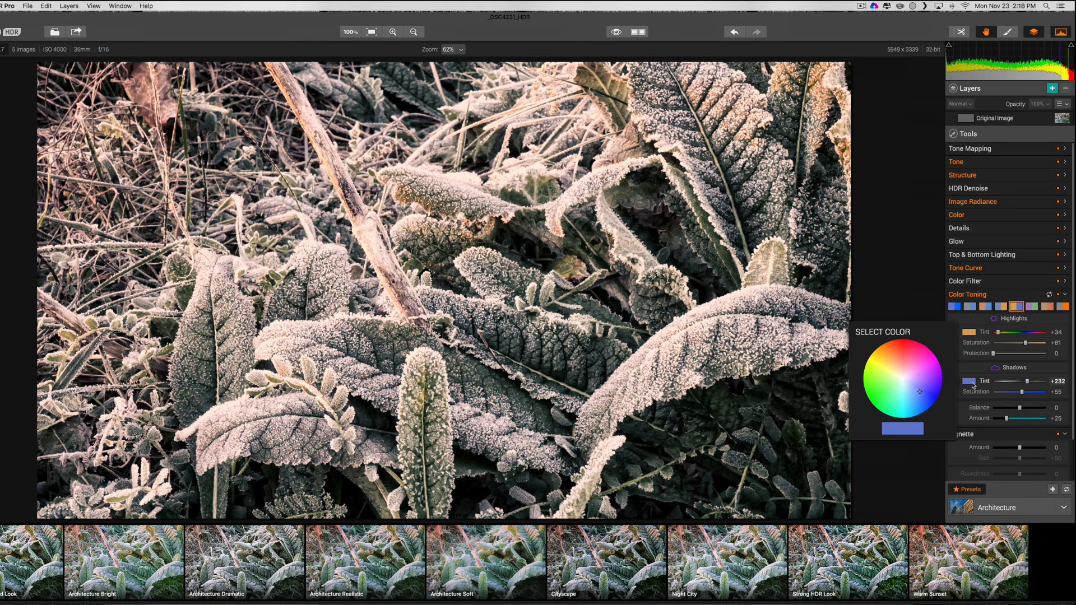
pyautogui.click(972, 332)
pyautogui.click(973, 333)
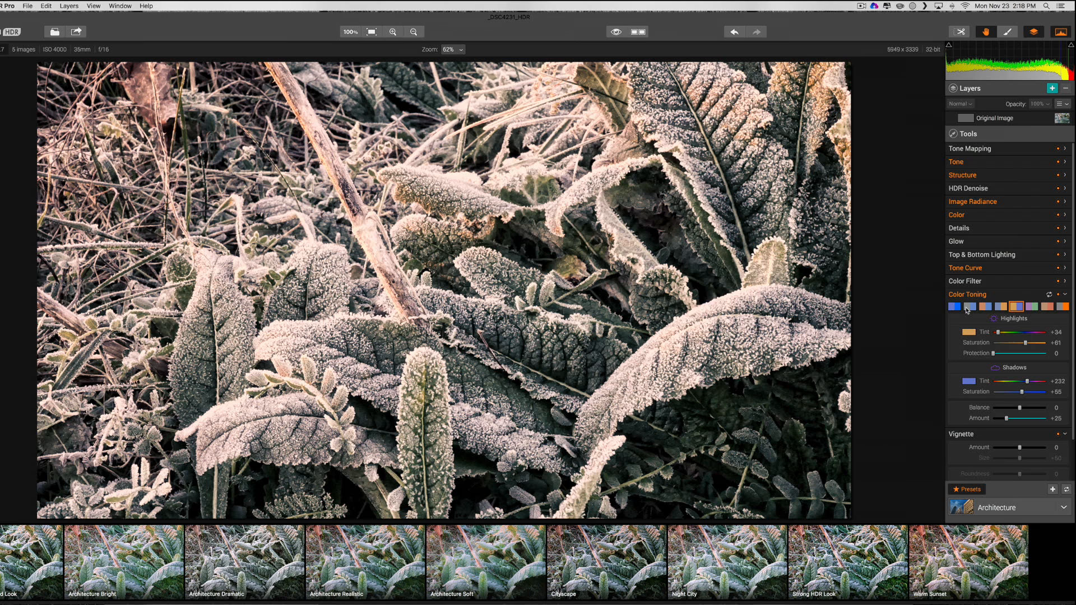
pyautogui.click(1066, 295)
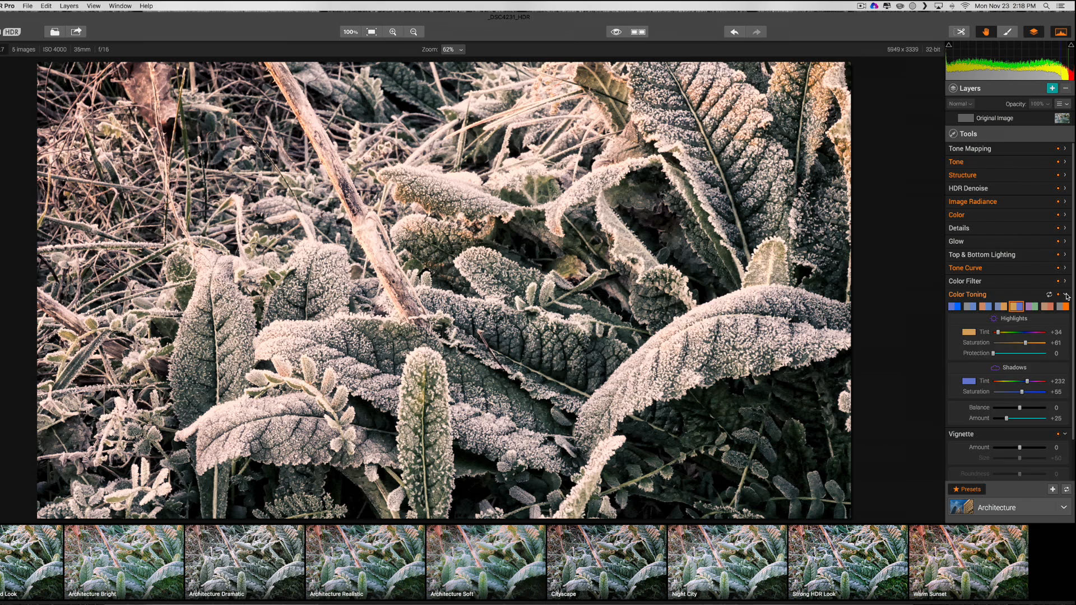